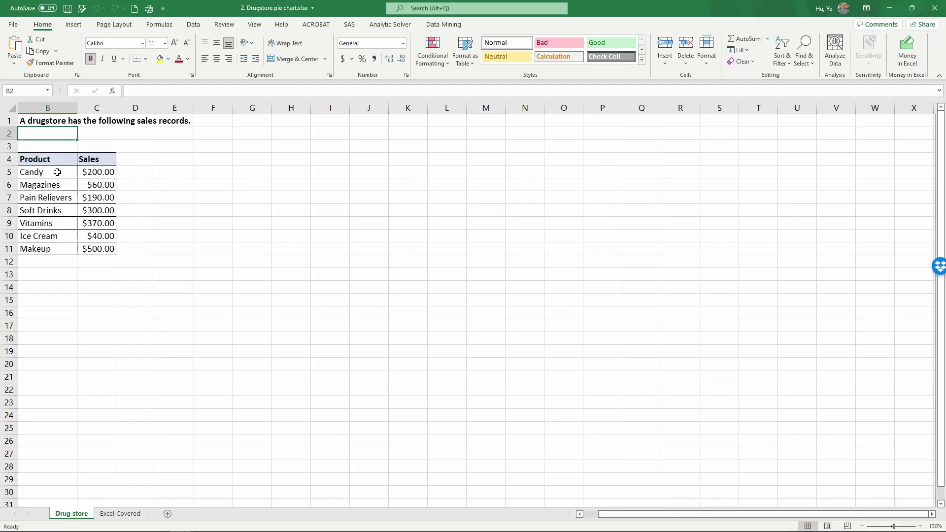
Select the product and sales range B5:C11 and preview a 2-D pie from the Pie chart types.
{"action": "left_click", "coordinate": [58, 173]}
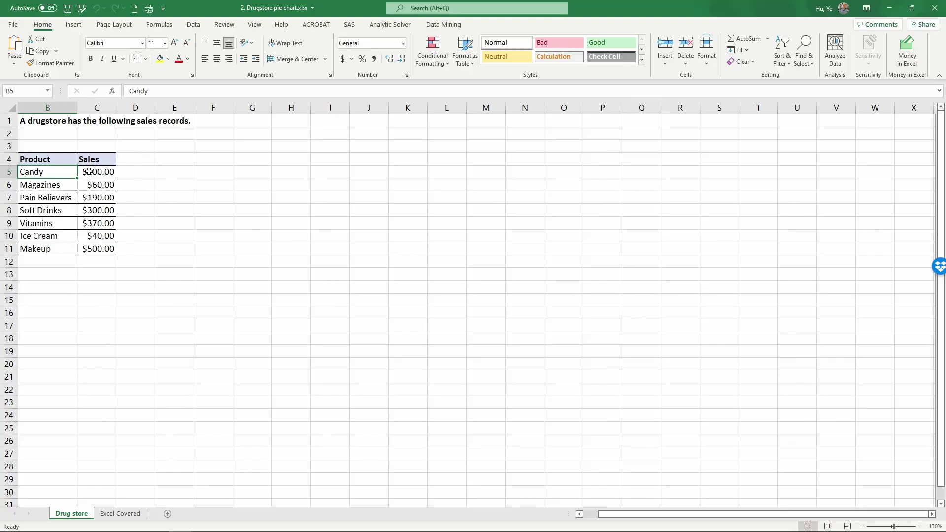
{"action": "left_click_drag", "start_coordinate": [92, 171], "coordinate": [88, 258]}
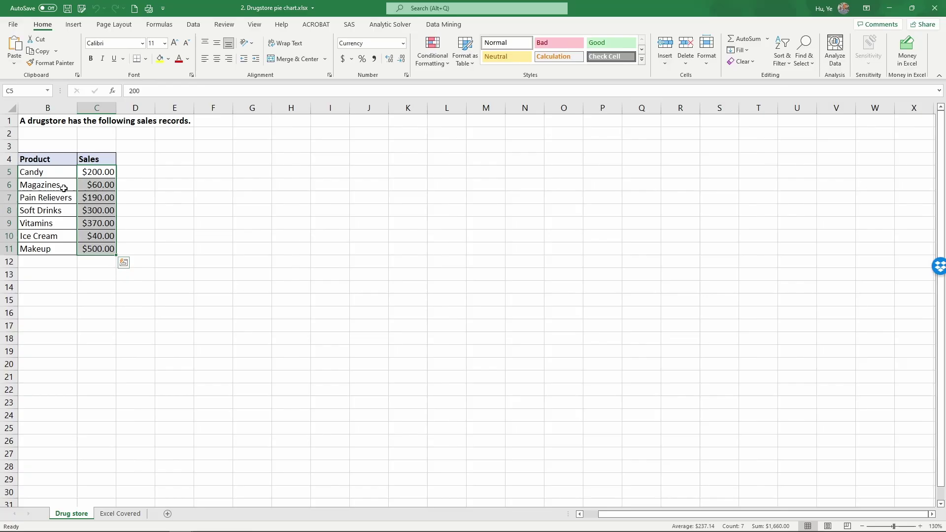
{"action": "left_click", "coordinate": [56, 173]}
{"action": "left_click_drag", "start_coordinate": [55, 172], "coordinate": [101, 249]}
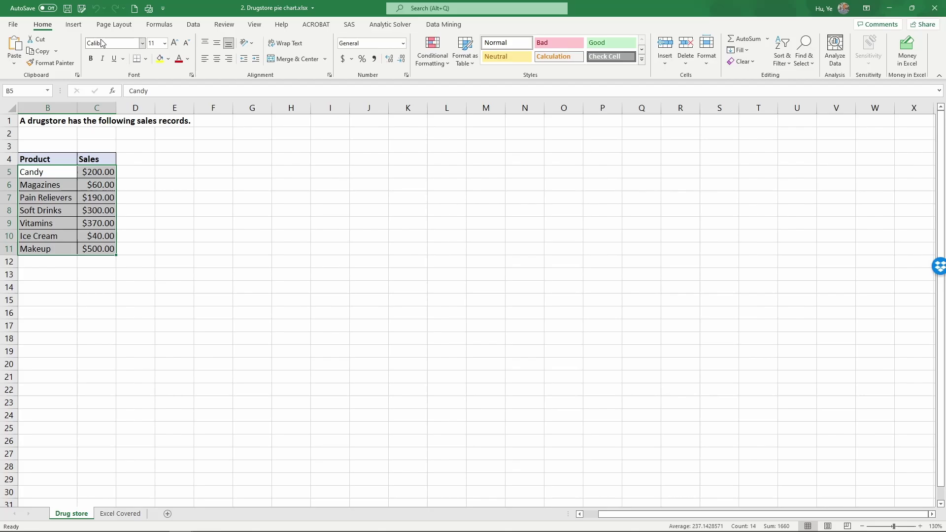
{"action": "left_click", "coordinate": [73, 25]}
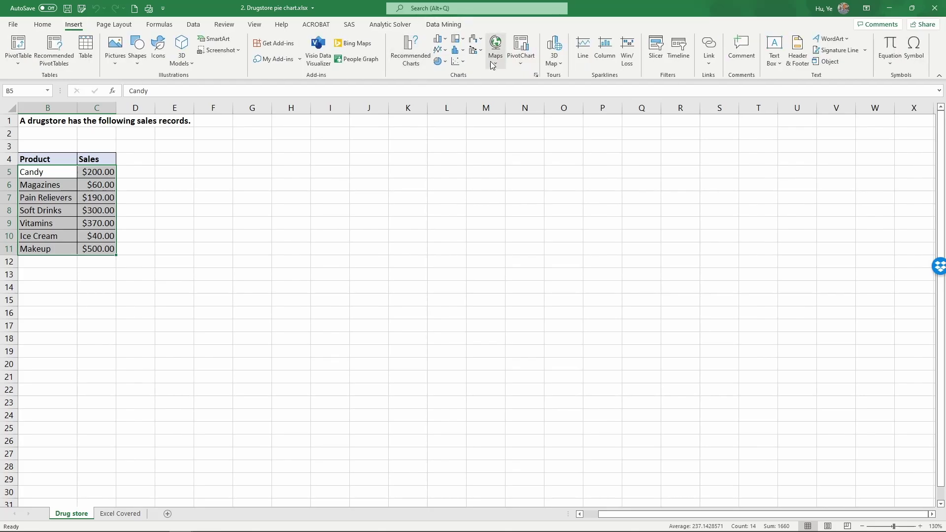
{"action": "left_click", "coordinate": [446, 63]}
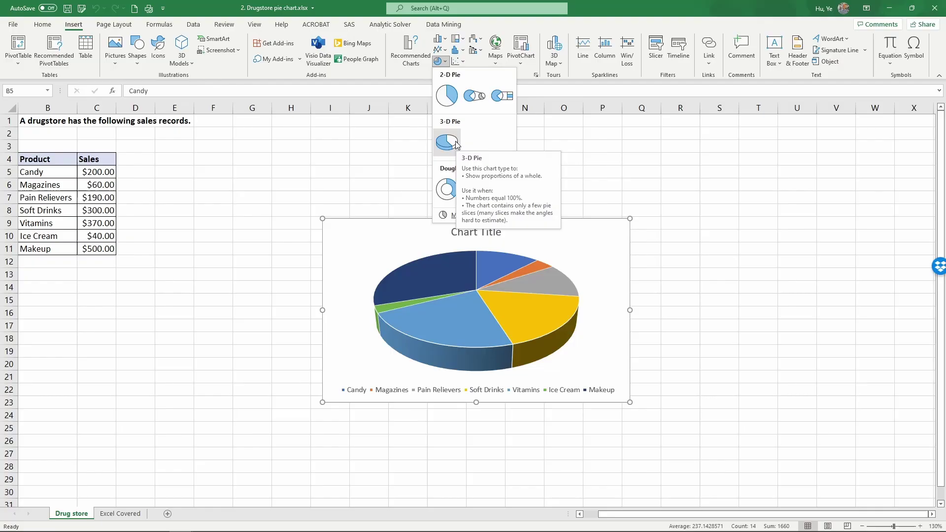
Insert the 2-D pie beside the table and retitle it 'Drugstore Sales by Product'.
{"action": "left_click", "coordinate": [447, 101]}
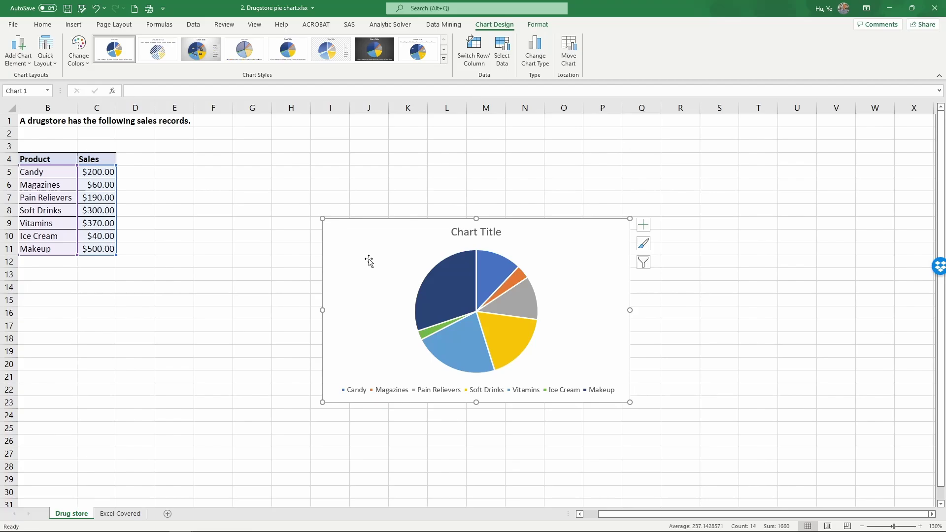
{"action": "left_click_drag", "start_coordinate": [562, 246], "coordinate": [410, 206]}
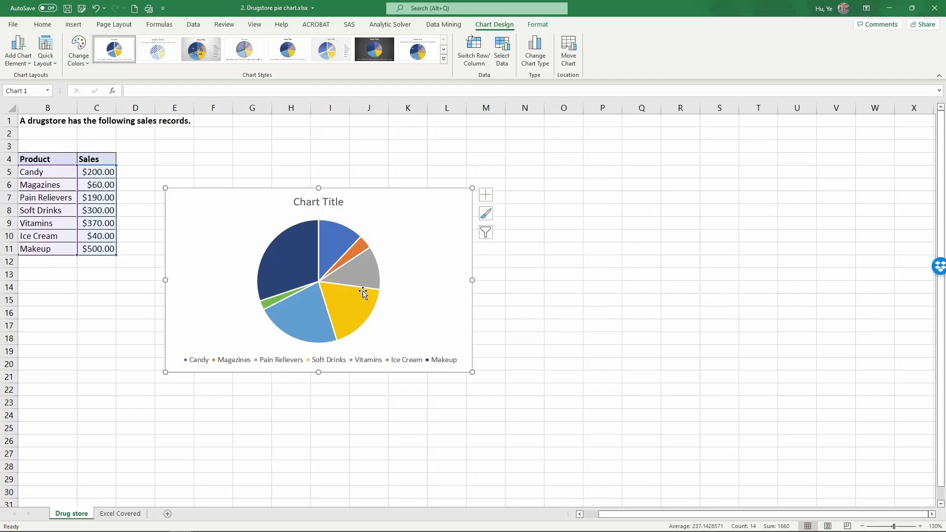
{"action": "key", "text": "Up"}
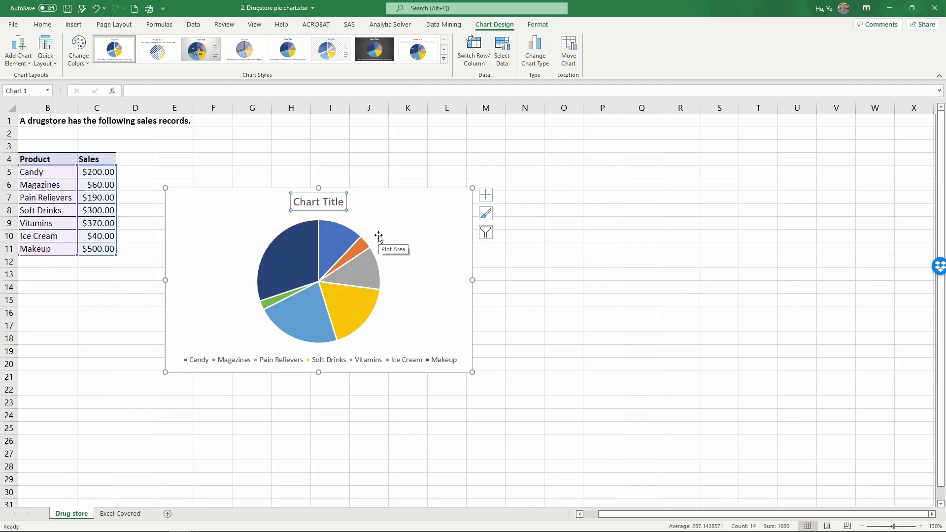
{"action": "type", "text": "Drug"}
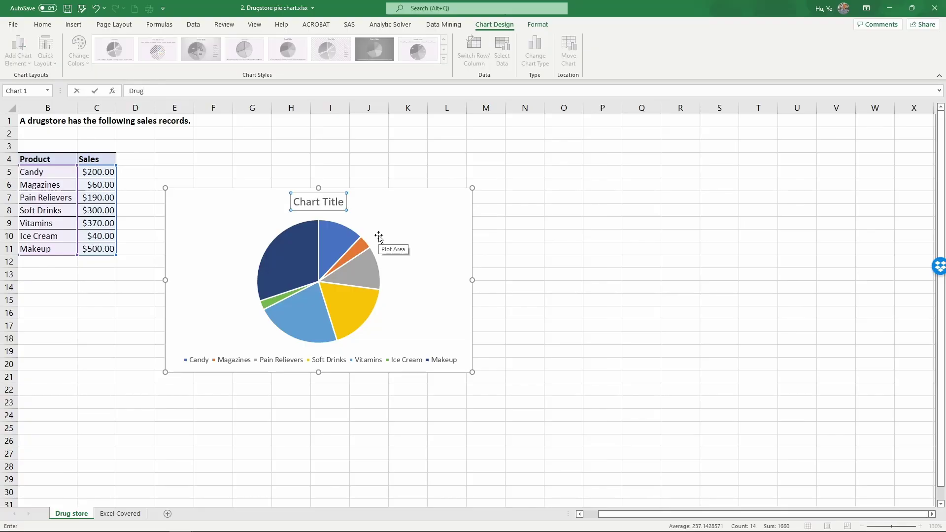
{"action": "type", "text": "store Sales by Product"}
{"action": "key", "text": "Return"}
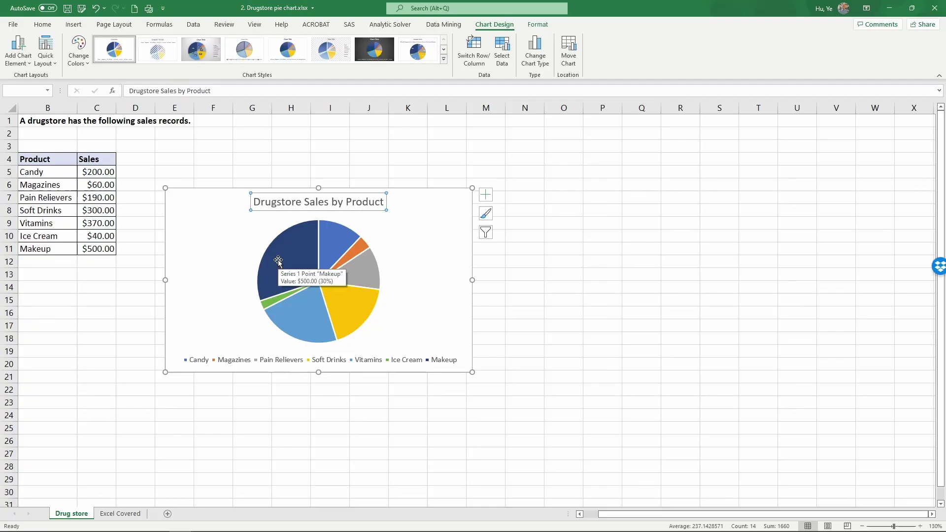
Add dollar value data labels such as $200.00 to every pie slice.
{"action": "right_click", "coordinate": [286, 265]}
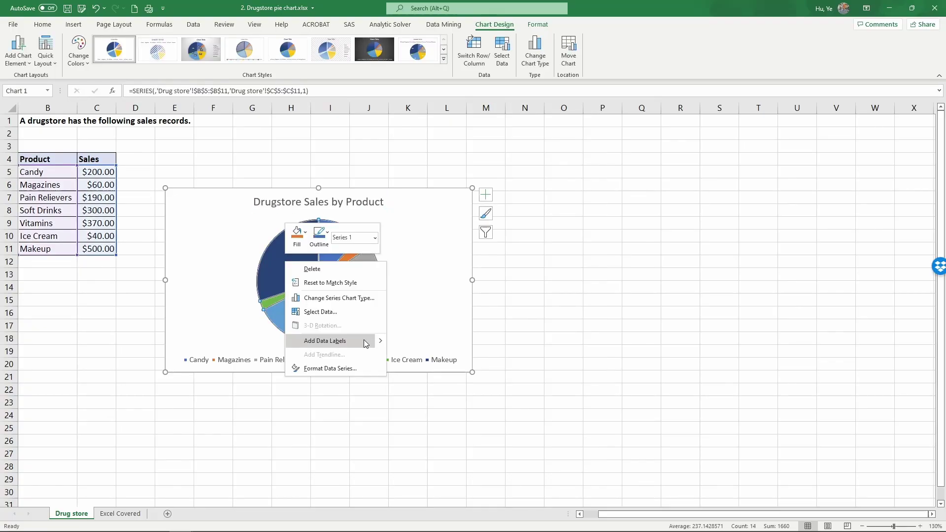
{"action": "mouse_move", "coordinate": [377, 342]}
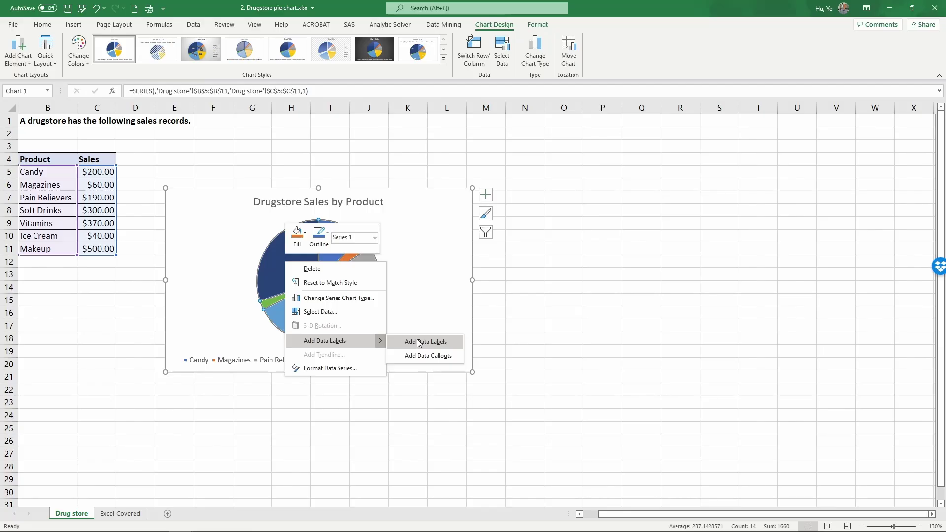
{"action": "left_click", "coordinate": [418, 342]}
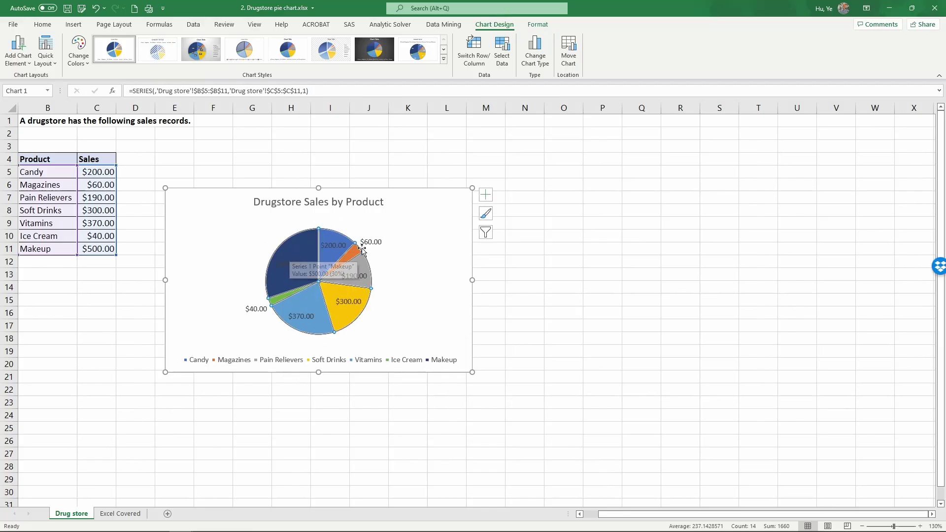
{"action": "right_click", "coordinate": [350, 276]}
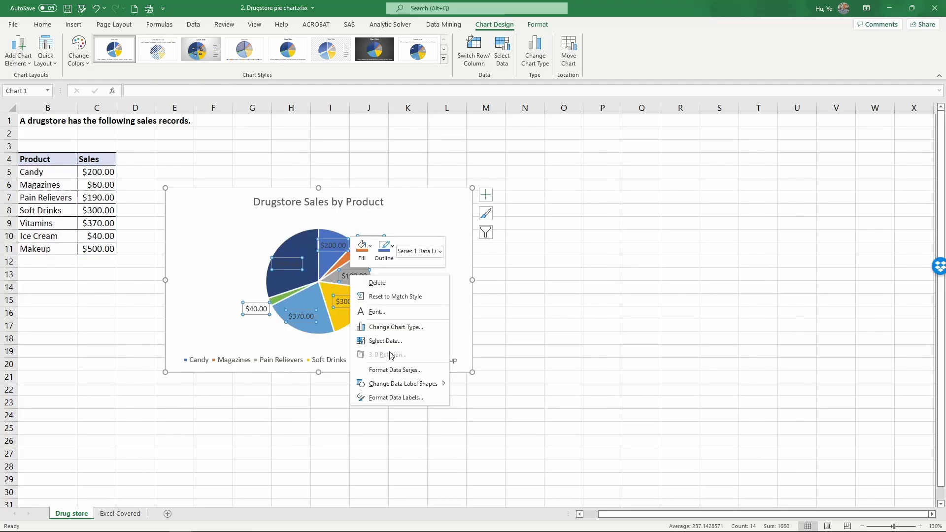
Add Category Name to the pie data labels and set their position to Outside End.
{"action": "left_click", "coordinate": [396, 399]}
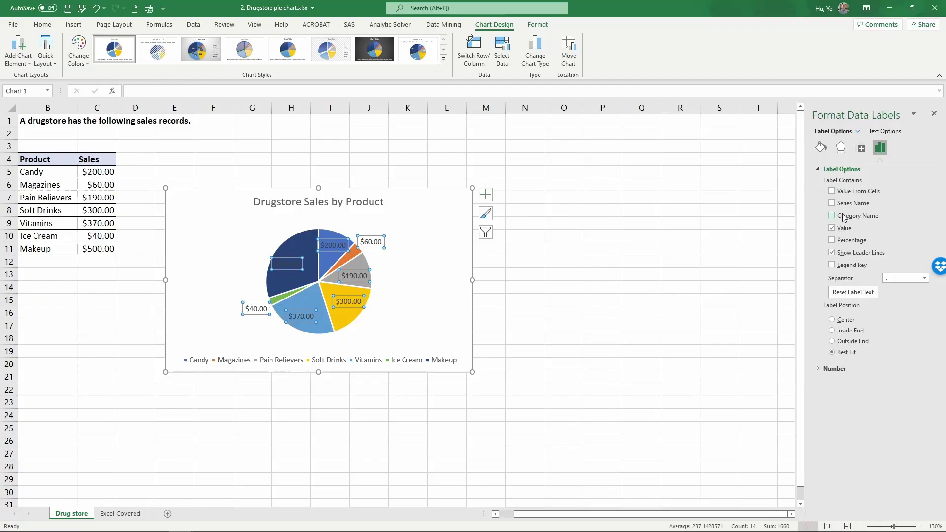
{"action": "left_click", "coordinate": [832, 216]}
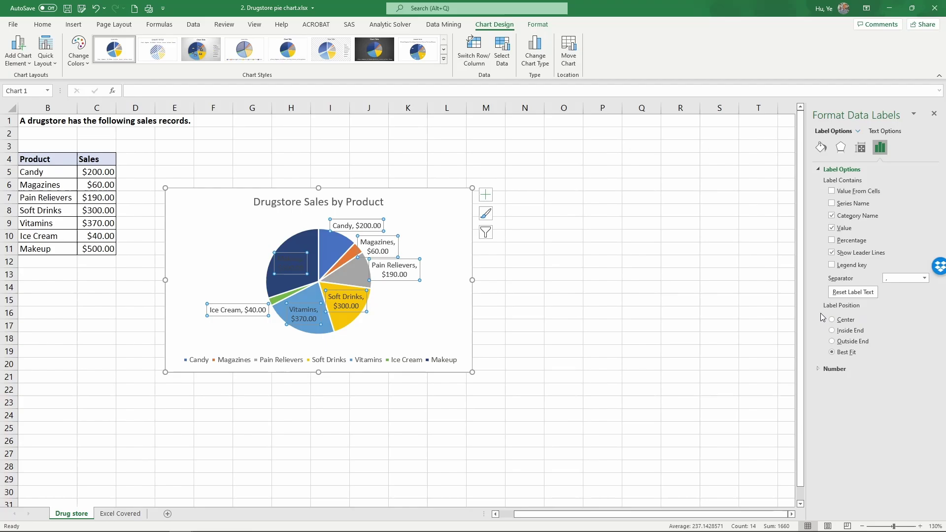
{"action": "left_click", "coordinate": [846, 320]}
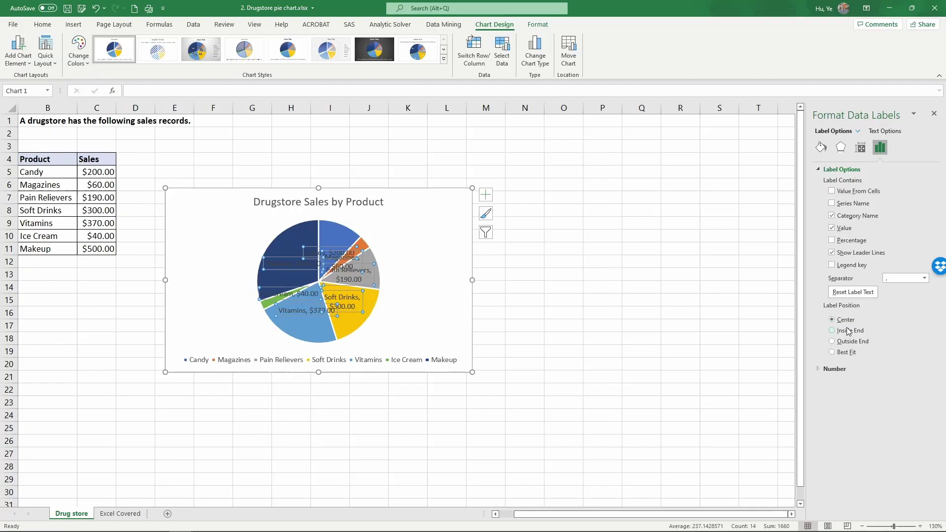
{"action": "left_click", "coordinate": [849, 334]}
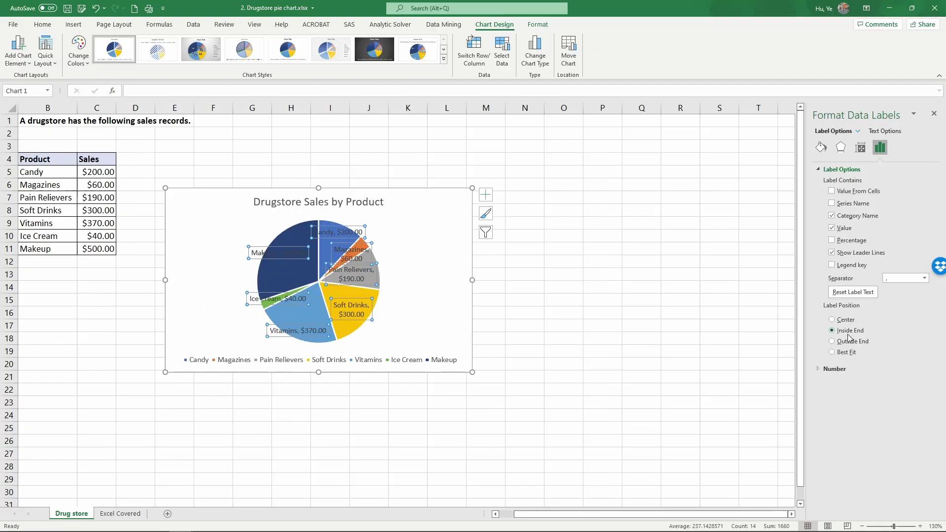
{"action": "left_click", "coordinate": [848, 343]}
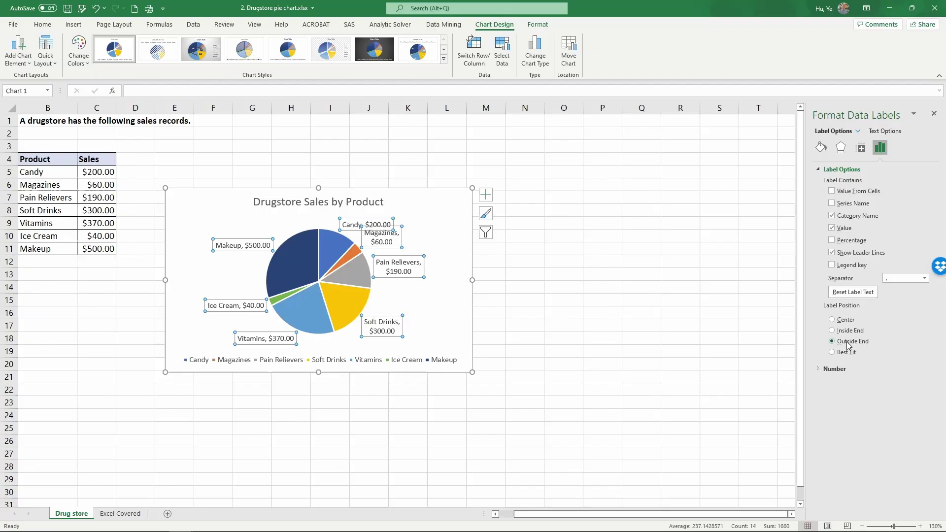
{"action": "left_click", "coordinate": [848, 352]}
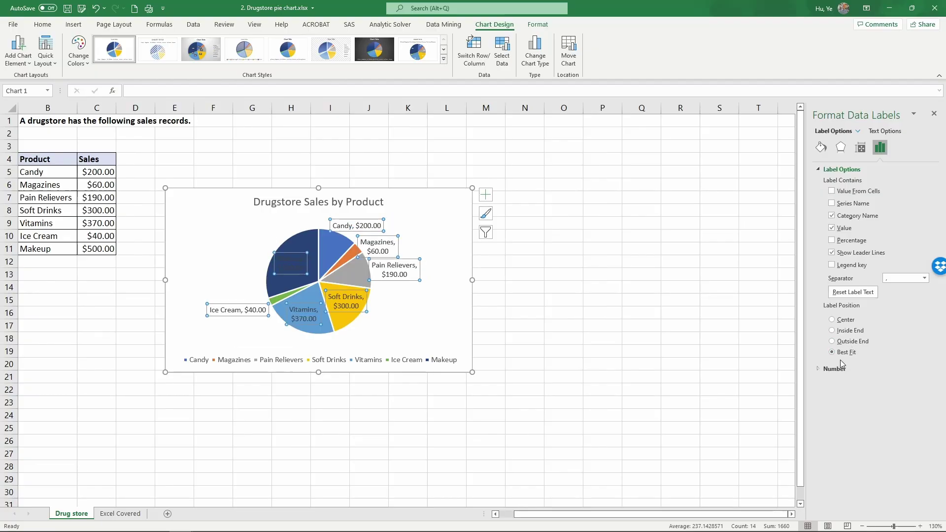
{"action": "left_click", "coordinate": [848, 341]}
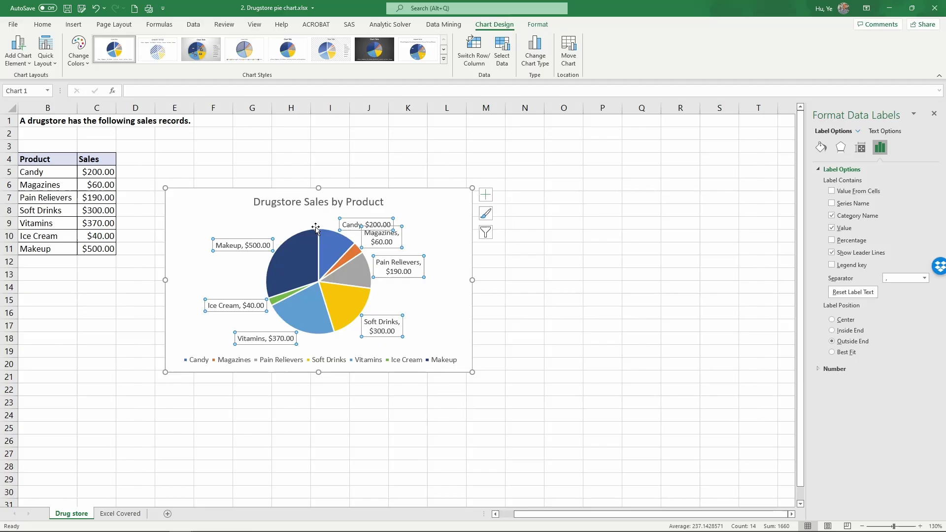
Pull the Candy label away from its slice and widen the Magazines label onto one line.
{"action": "left_click", "coordinate": [417, 217]}
{"action": "left_click", "coordinate": [355, 231]}
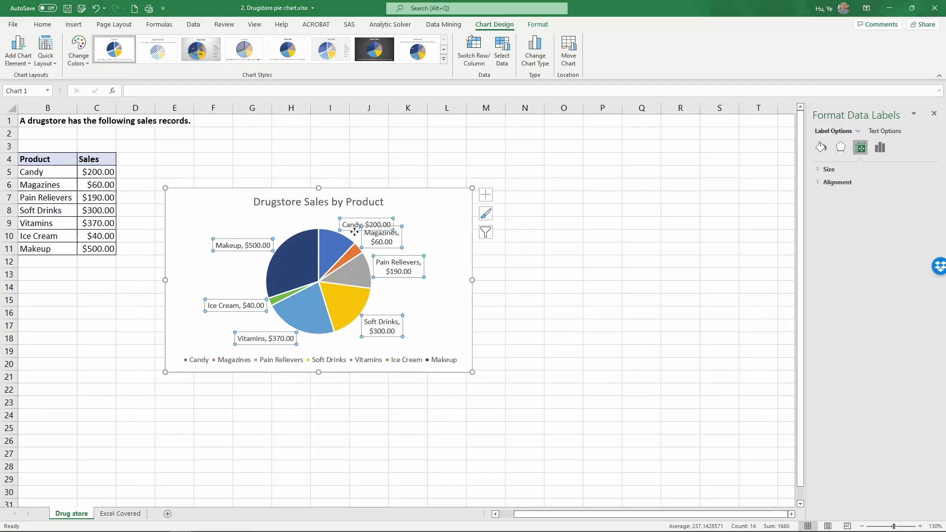
{"action": "left_click", "coordinate": [355, 230]}
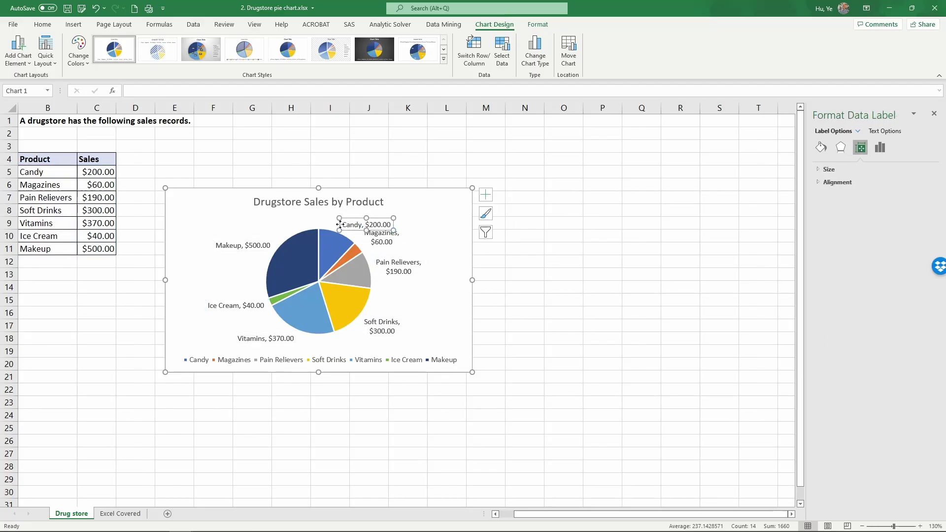
{"action": "left_click_drag", "start_coordinate": [340, 225], "coordinate": [330, 219]}
{"action": "left_click", "coordinate": [387, 242]}
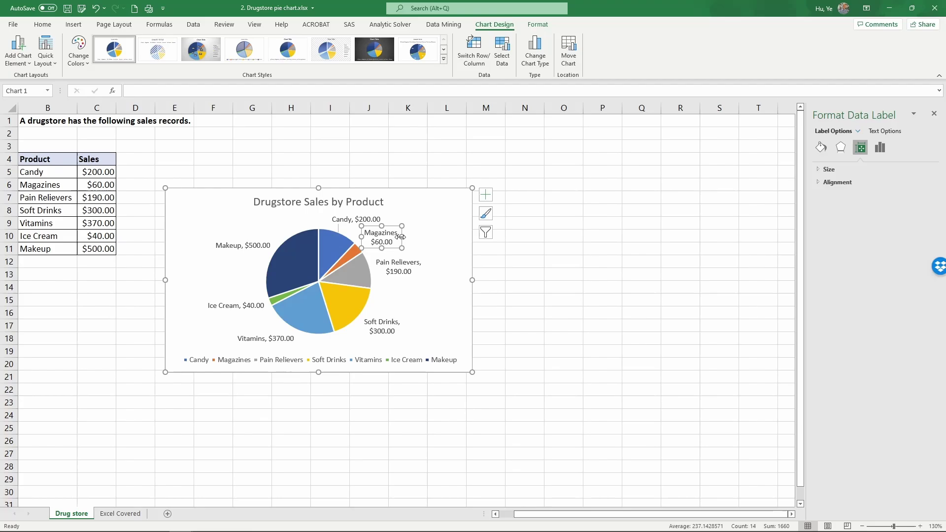
{"action": "left_click_drag", "start_coordinate": [402, 237], "coordinate": [403, 315]}
Move the Vitamins, Ice Cream and Makeup labels outward, then shift the chart slightly left.
{"action": "left_click", "coordinate": [411, 274]}
{"action": "left_click", "coordinate": [396, 321]}
{"action": "left_click", "coordinate": [258, 333]}
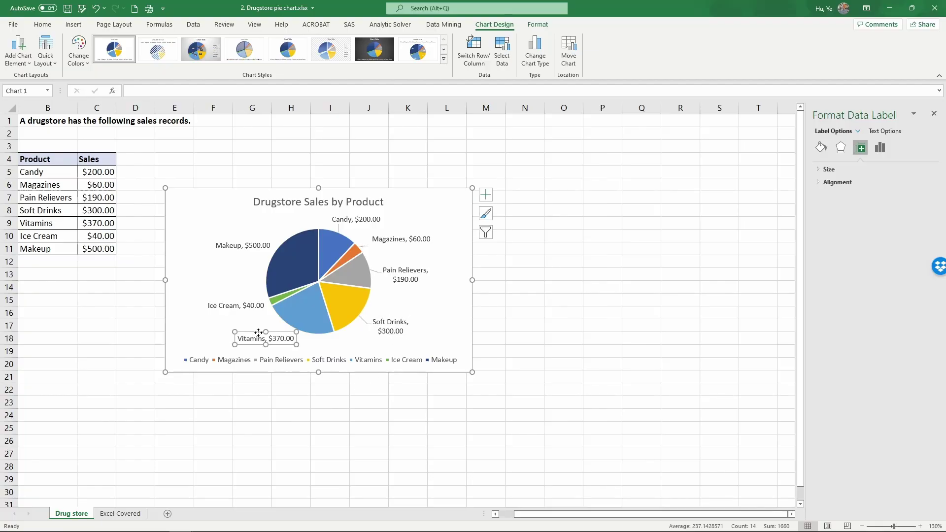
{"action": "left_click_drag", "start_coordinate": [258, 333], "coordinate": [248, 334]}
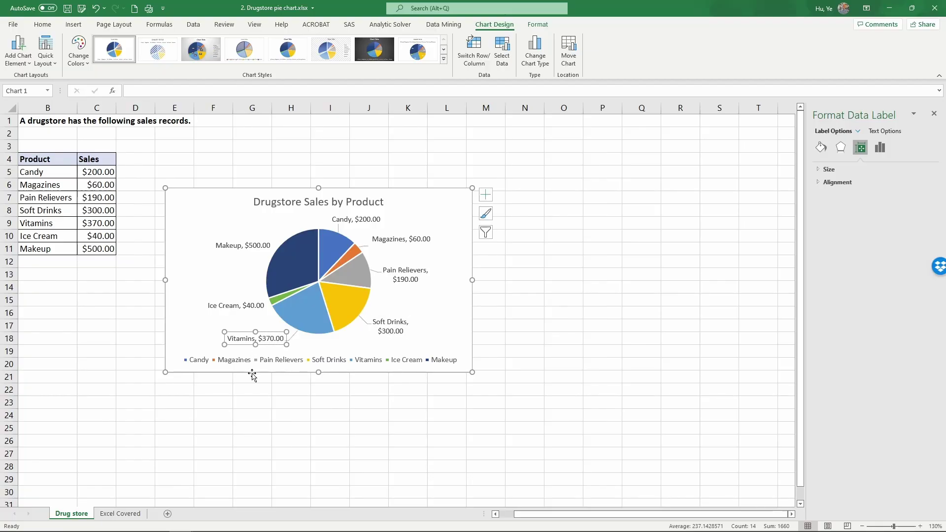
{"action": "left_click", "coordinate": [230, 310]}
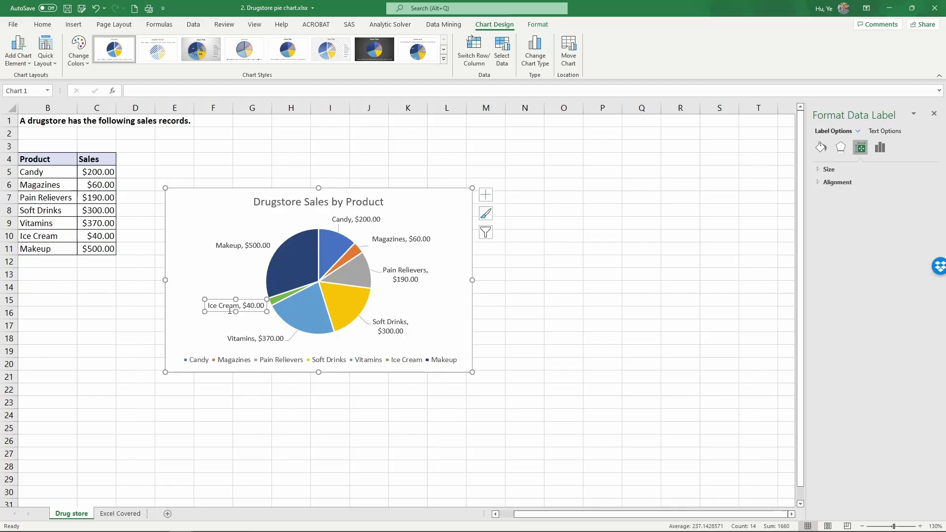
{"action": "left_click_drag", "start_coordinate": [229, 310], "coordinate": [221, 317]}
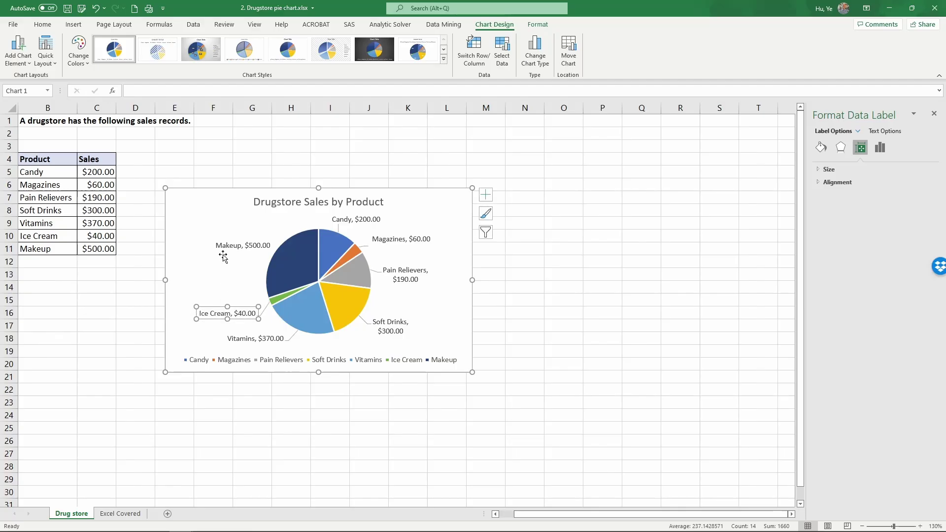
{"action": "left_click", "coordinate": [232, 248]}
{"action": "left_click_drag", "start_coordinate": [234, 249], "coordinate": [226, 245]}
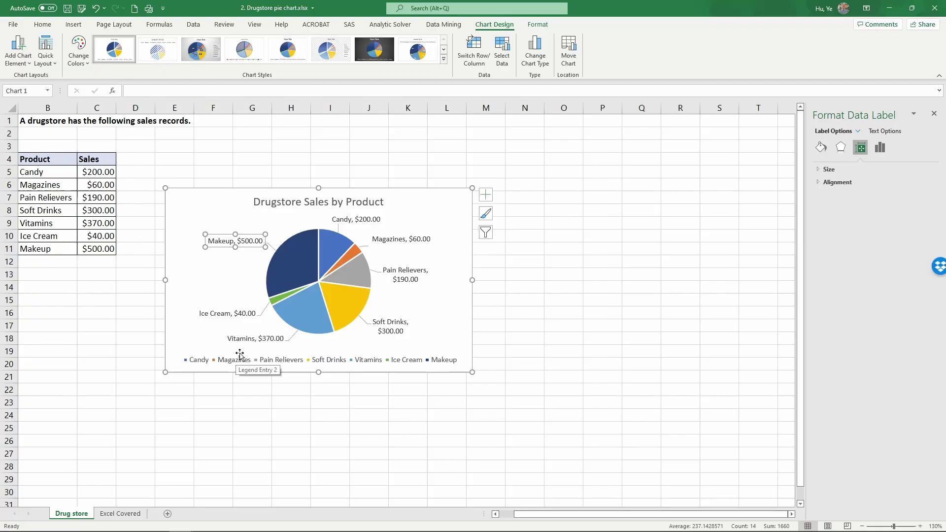
{"action": "left_click_drag", "start_coordinate": [428, 196], "coordinate": [393, 200]}
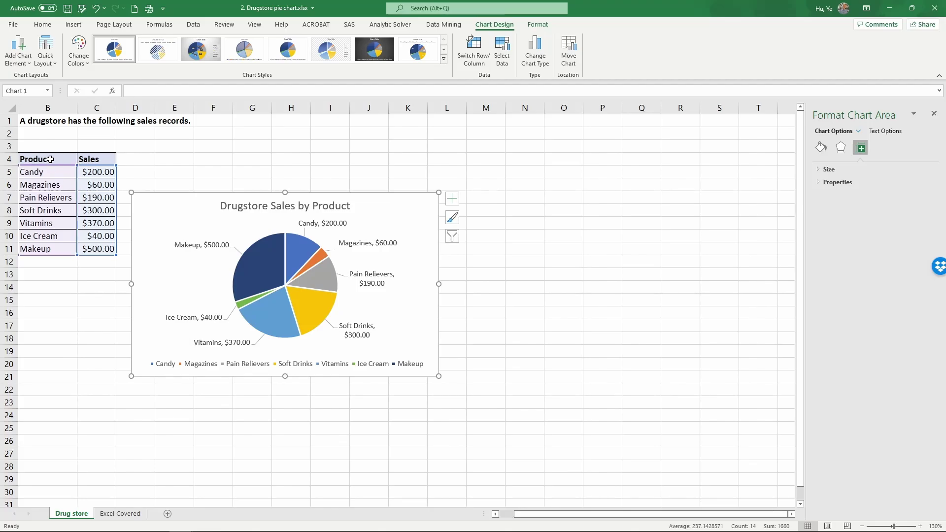
Insert a Bar of Pie chart from B5:C11 and place it in columns L–T.
{"action": "left_click_drag", "start_coordinate": [47, 172], "coordinate": [99, 249]}
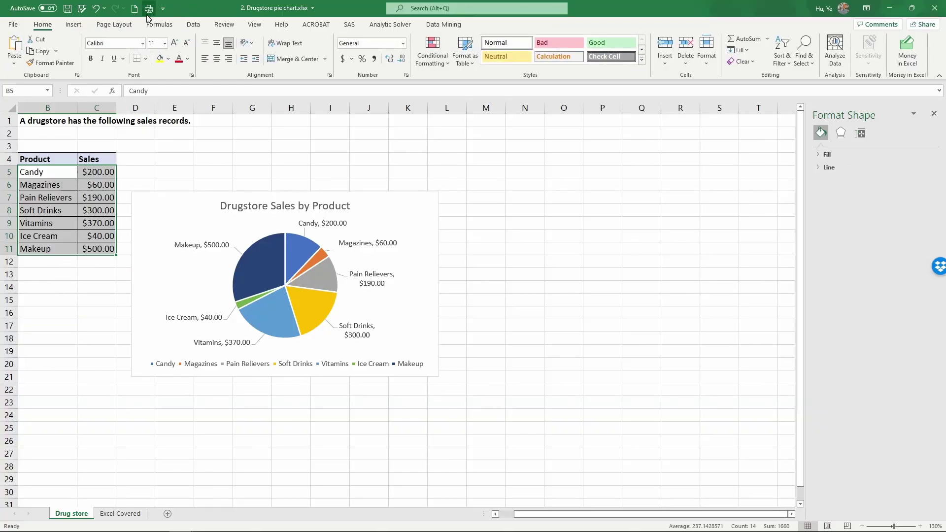
{"action": "left_click", "coordinate": [83, 26]}
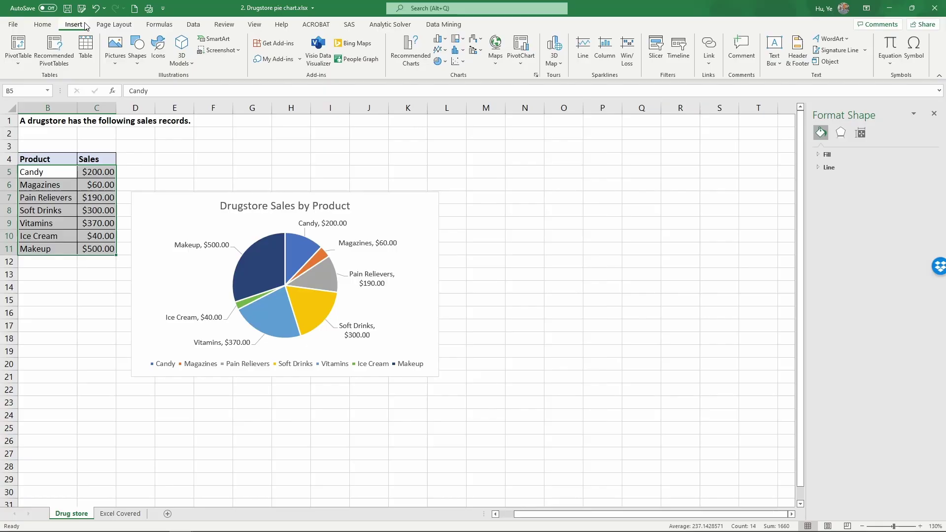
{"action": "left_click", "coordinate": [447, 63]}
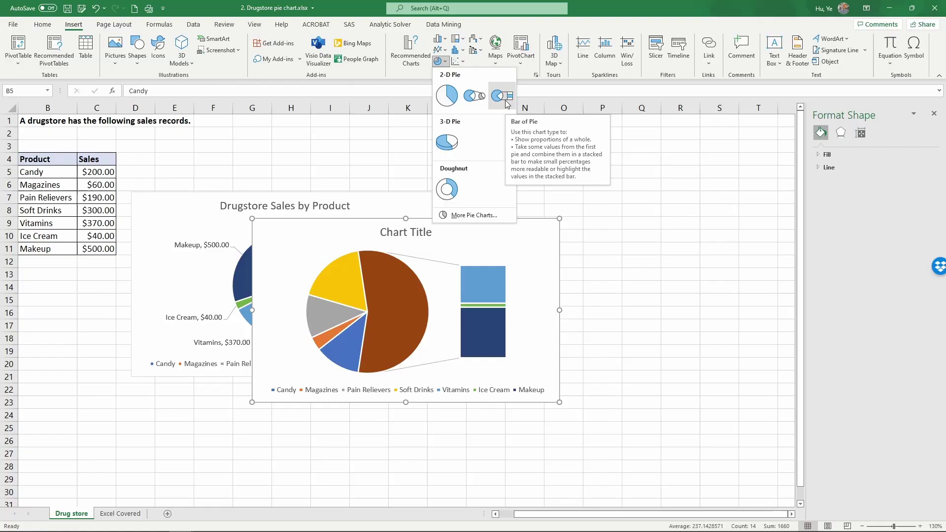
{"action": "left_click", "coordinate": [507, 103]}
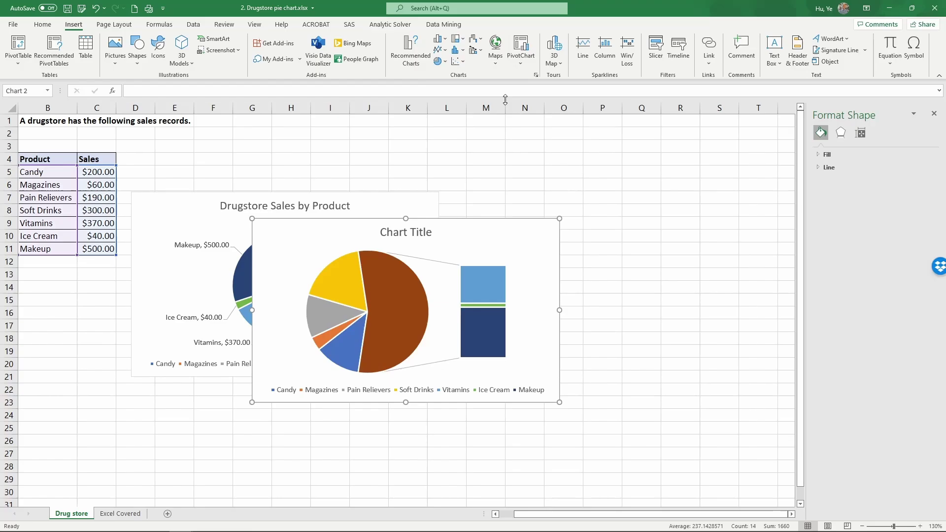
{"action": "left_click_drag", "start_coordinate": [501, 238], "coordinate": [683, 209]}
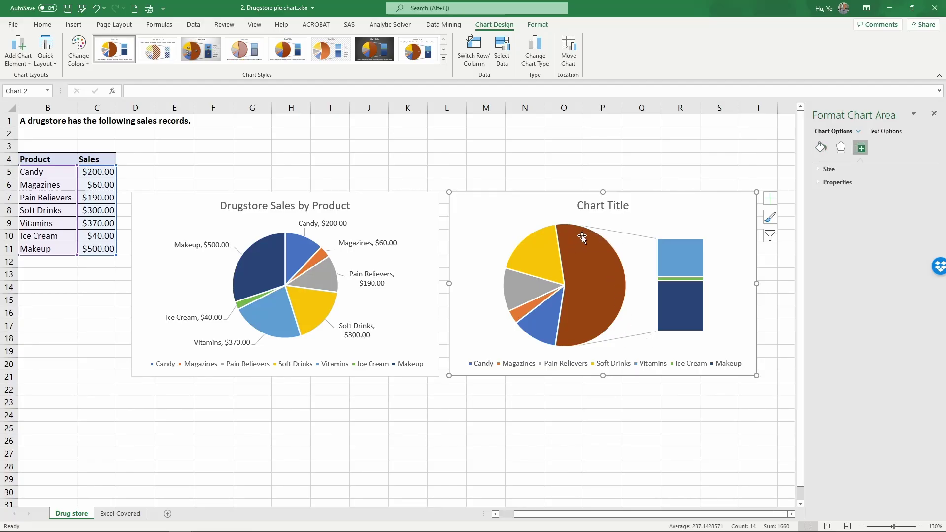
{"action": "mouse_move", "coordinate": [581, 268]}
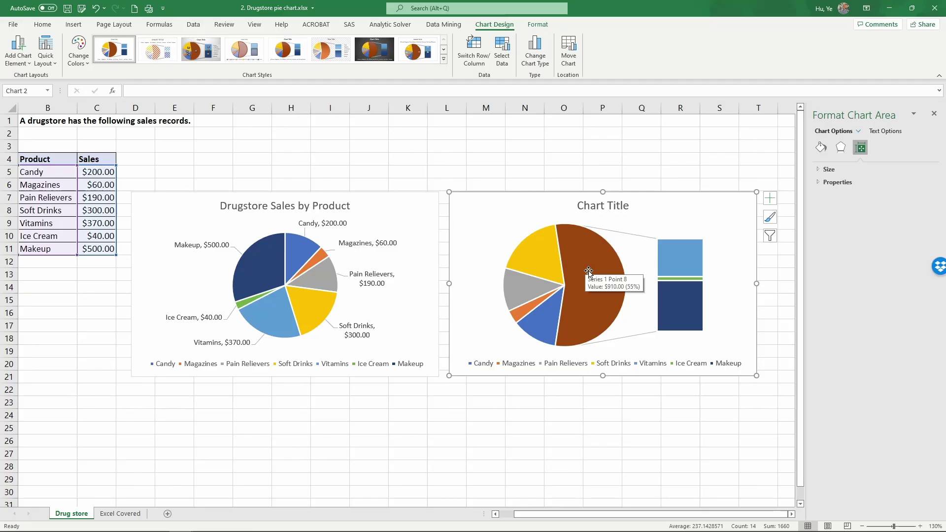
Set the bar-of-pie series to split by Percentage value, sending slices under 10% to the bar.
{"action": "left_click", "coordinate": [581, 312]}
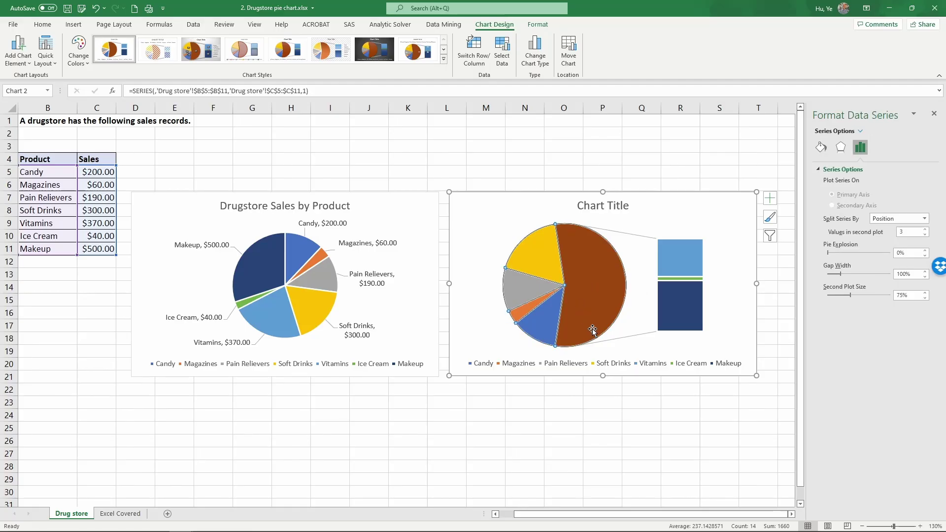
{"action": "mouse_move", "coordinate": [588, 268]}
{"action": "right_click", "coordinate": [599, 274]}
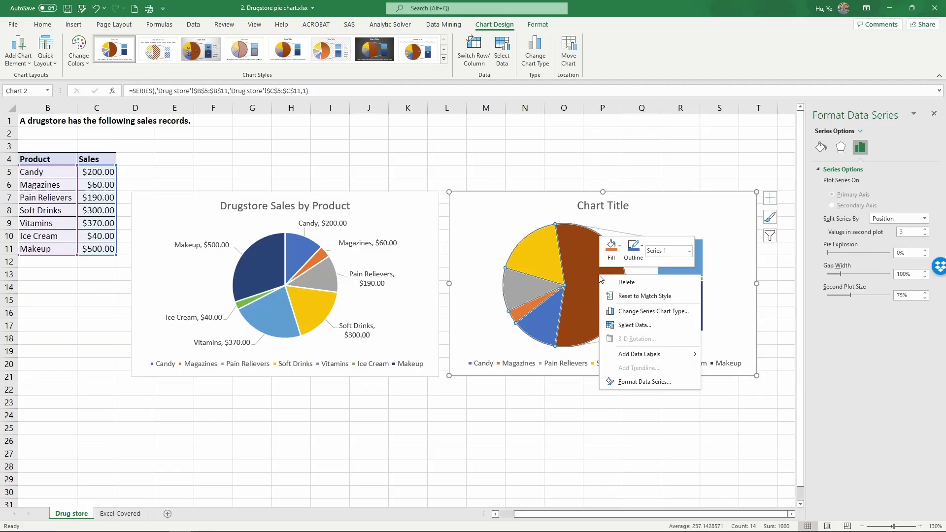
{"action": "left_click", "coordinate": [650, 381]}
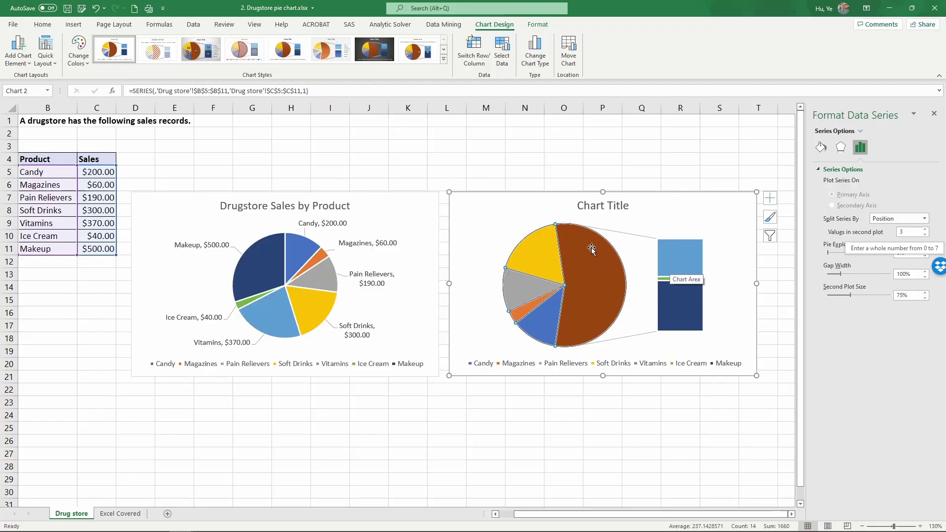
{"action": "left_click", "coordinate": [925, 218]}
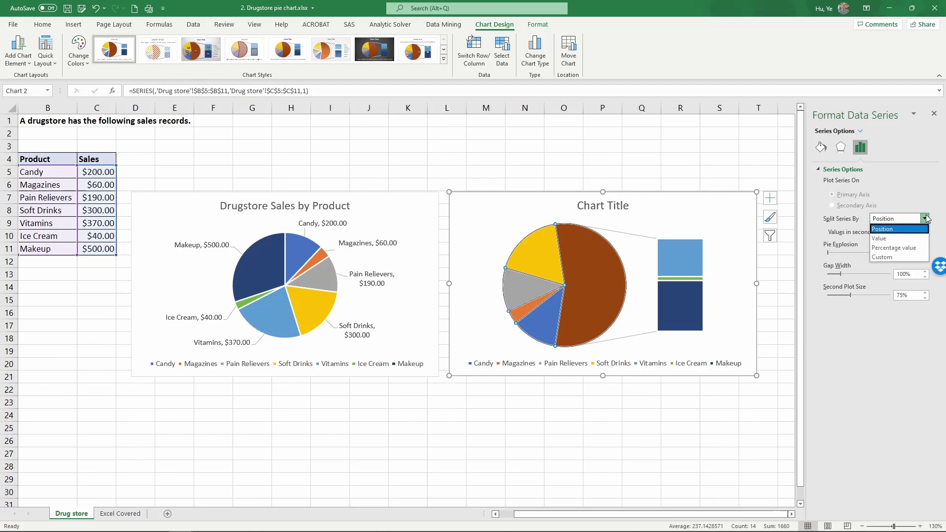
{"action": "left_click", "coordinate": [919, 248]}
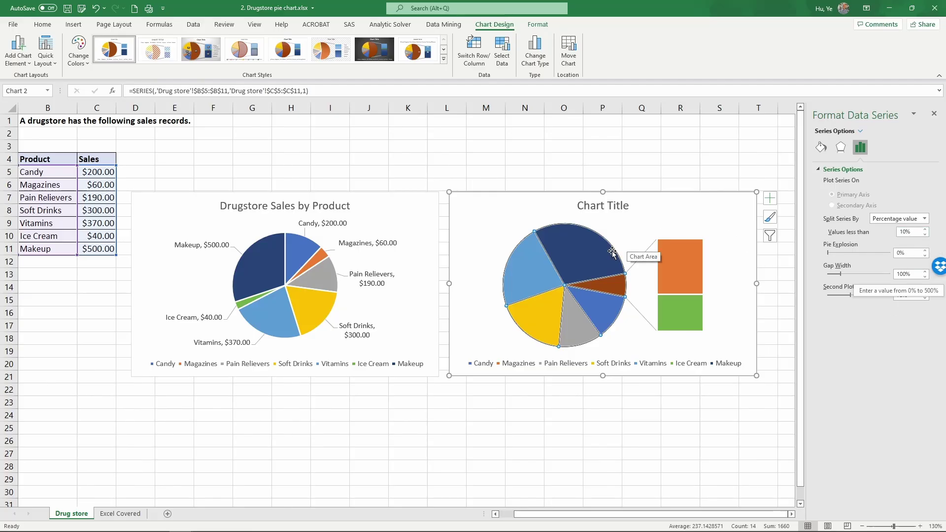
Add data labels to the bar-of-pie chart showing each category name and its value.
{"action": "right_click", "coordinate": [578, 260]}
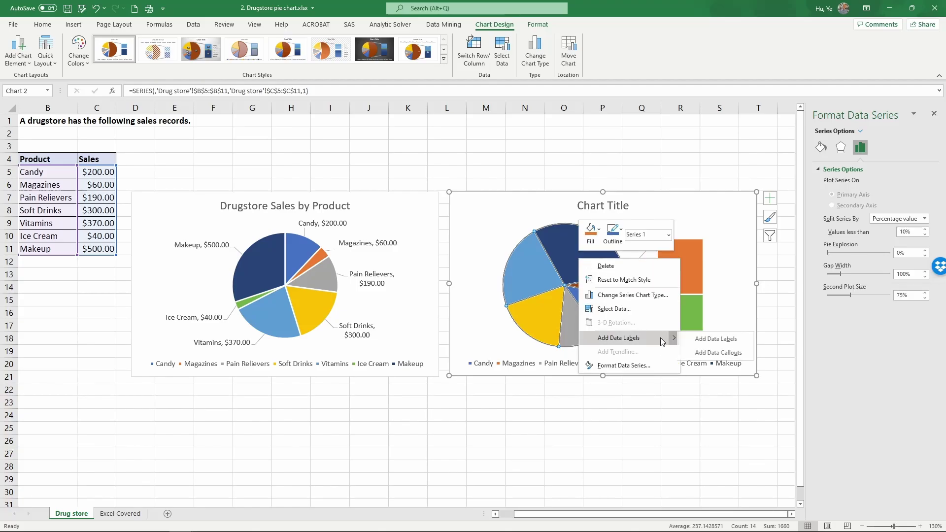
{"action": "left_click", "coordinate": [696, 339]}
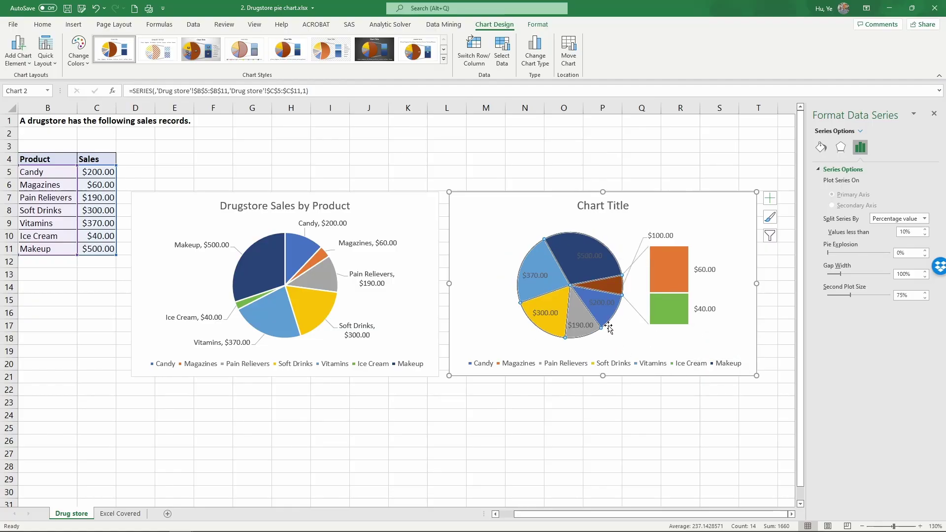
{"action": "right_click", "coordinate": [593, 257]}
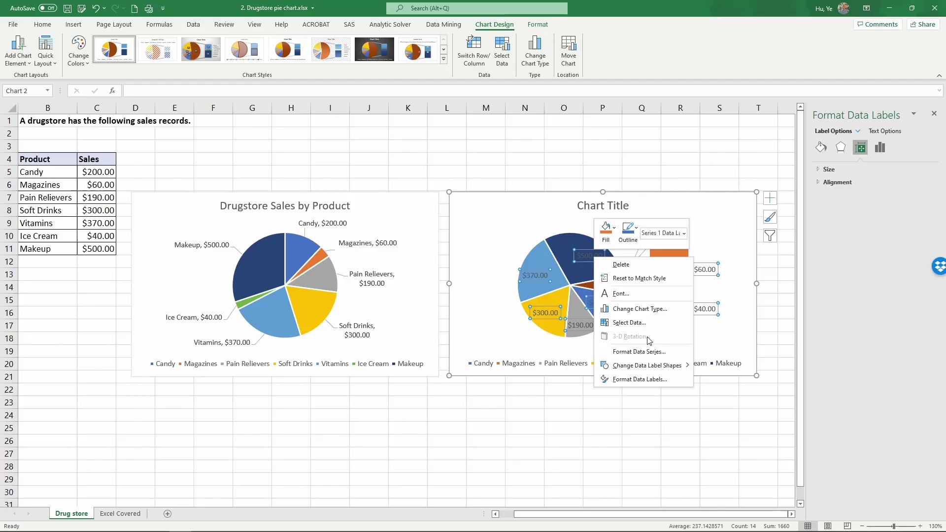
{"action": "left_click", "coordinate": [662, 382]}
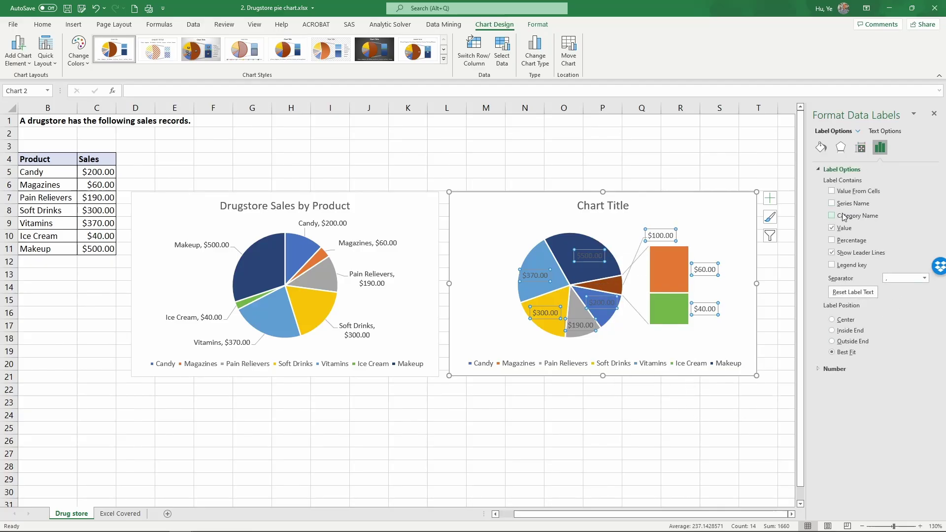
{"action": "left_click", "coordinate": [832, 217]}
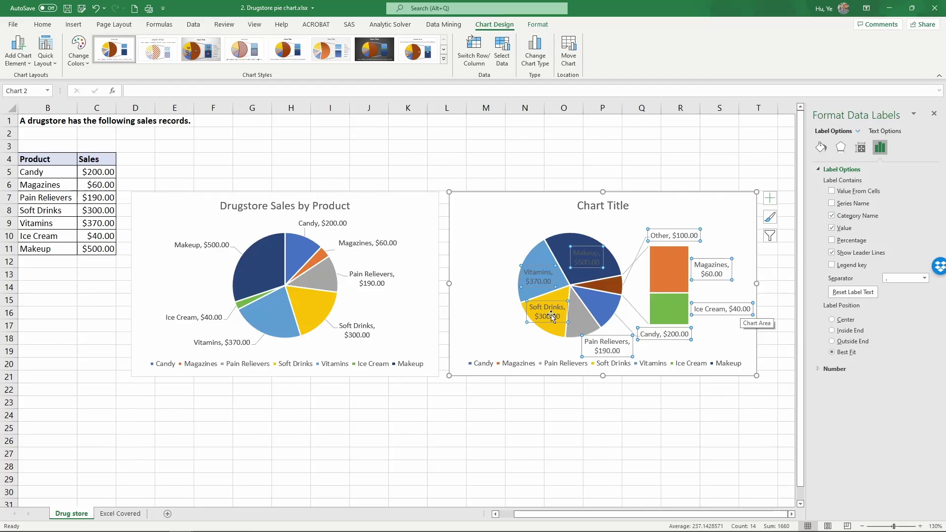
Drag the Soft Drinks, Vitamins and Makeup labels out of the pie, nudge Pain Relievers, and move Candy below the bar.
{"action": "left_click", "coordinate": [490, 344]}
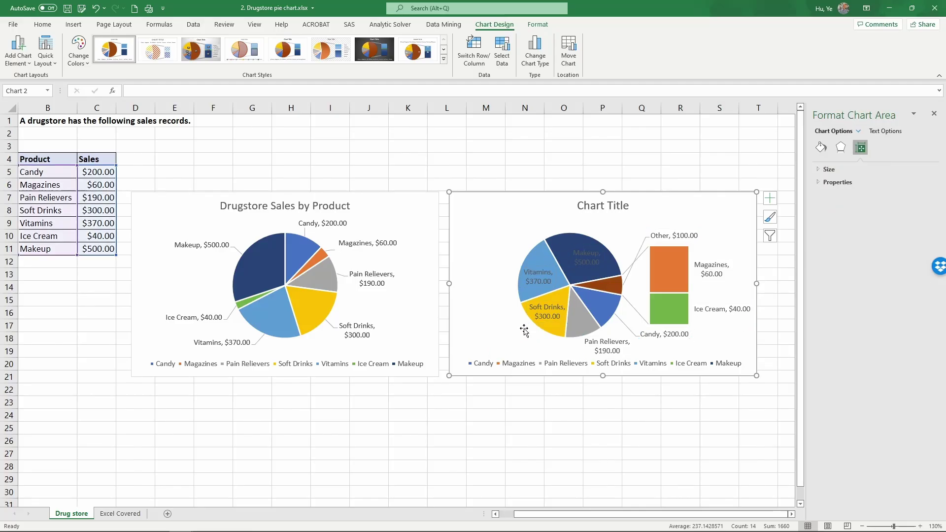
{"action": "left_click", "coordinate": [551, 314]}
{"action": "left_click", "coordinate": [551, 314]}
{"action": "left_click_drag", "start_coordinate": [550, 314], "coordinate": [508, 339]}
{"action": "left_click", "coordinate": [531, 287]}
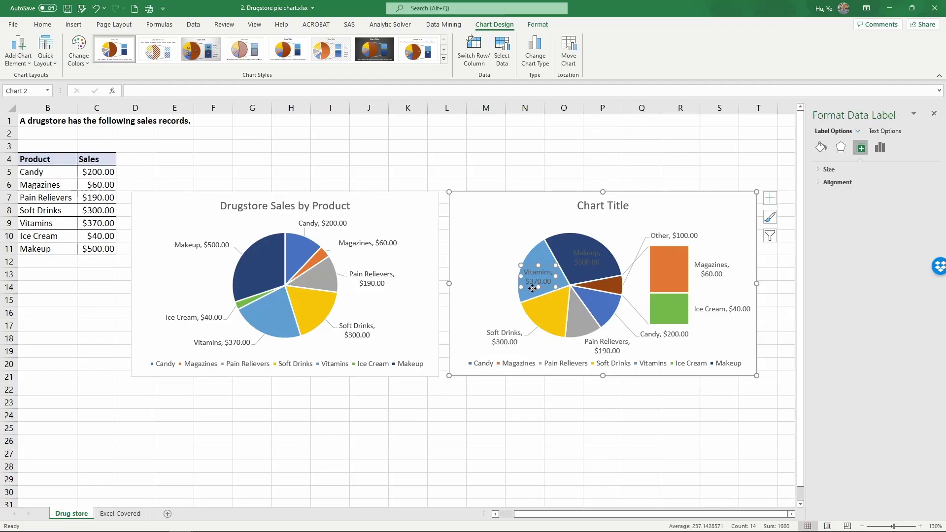
{"action": "left_click_drag", "start_coordinate": [531, 289], "coordinate": [485, 260]}
{"action": "left_click", "coordinate": [591, 252]}
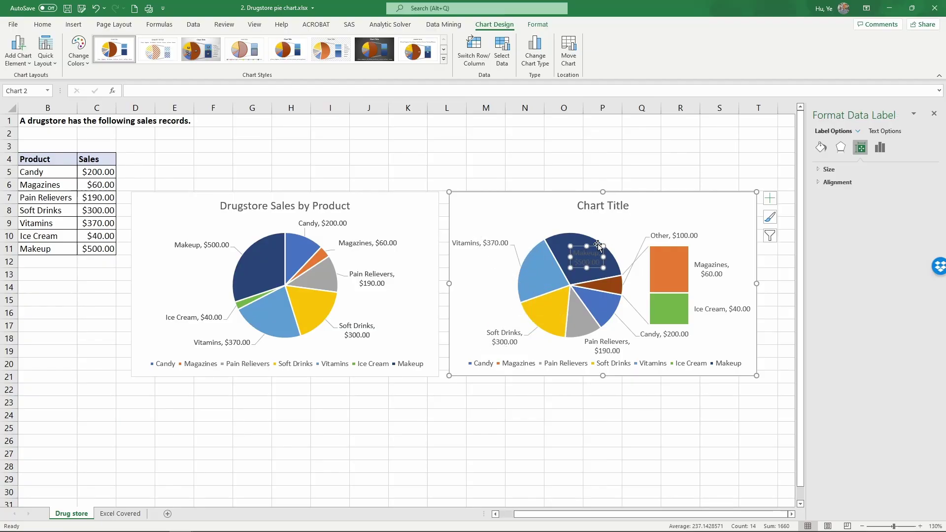
{"action": "left_click_drag", "start_coordinate": [597, 245], "coordinate": [639, 214]}
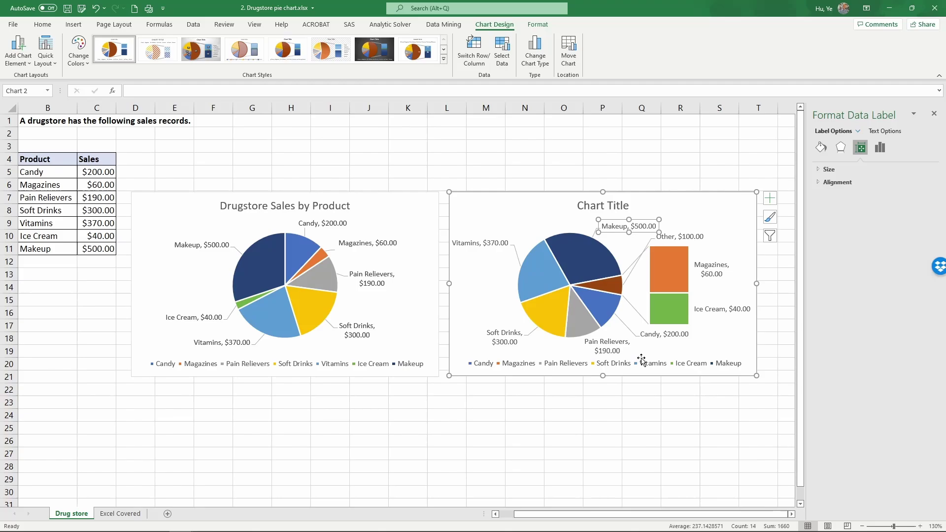
{"action": "left_click", "coordinate": [618, 348]}
{"action": "left_click_drag", "start_coordinate": [618, 348], "coordinate": [623, 347]}
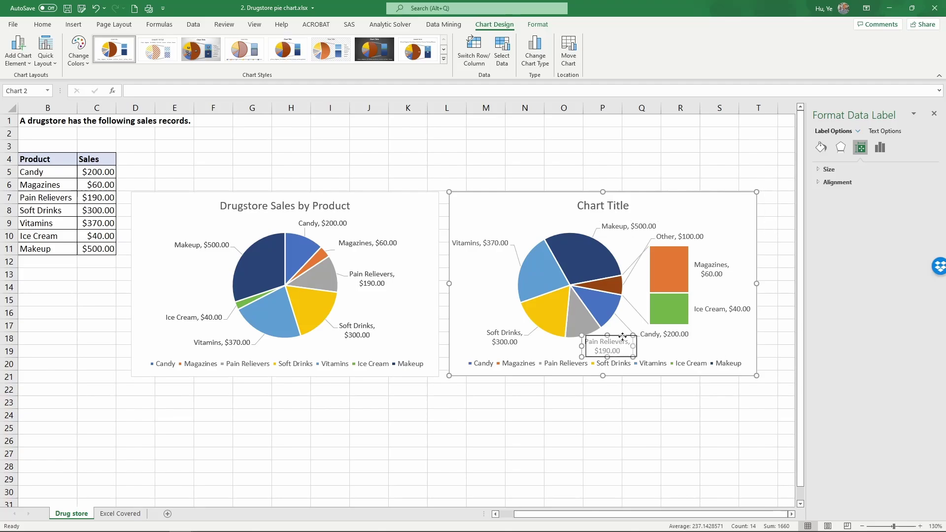
{"action": "left_click", "coordinate": [662, 339]}
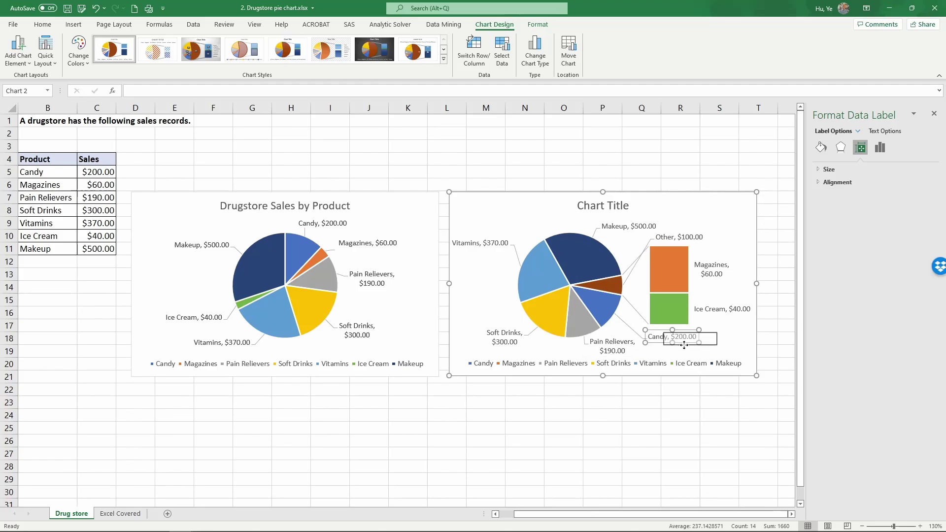
{"action": "left_click_drag", "start_coordinate": [686, 351], "coordinate": [706, 356]}
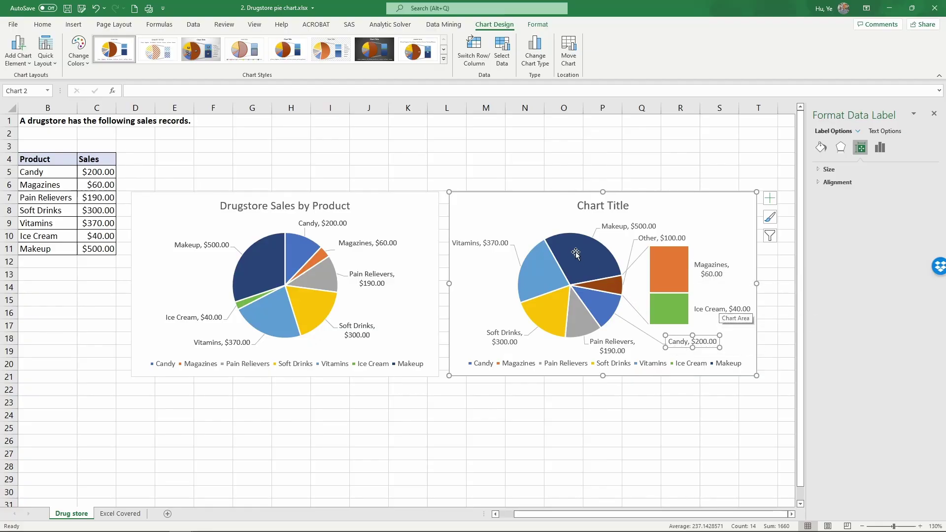
Add Percentage to the bar-of-pie labels and move the 'Other' label up and right.
{"action": "right_click", "coordinate": [596, 266]}
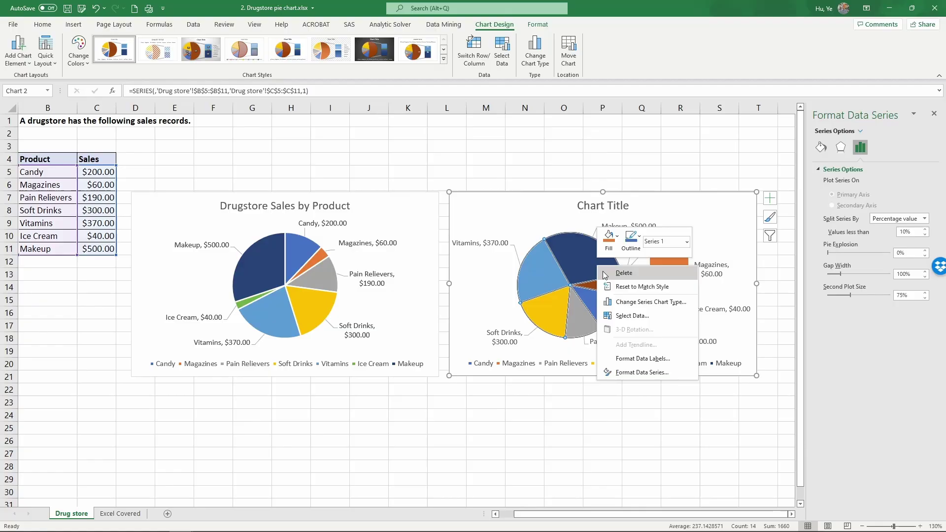
{"action": "left_click", "coordinate": [657, 357]}
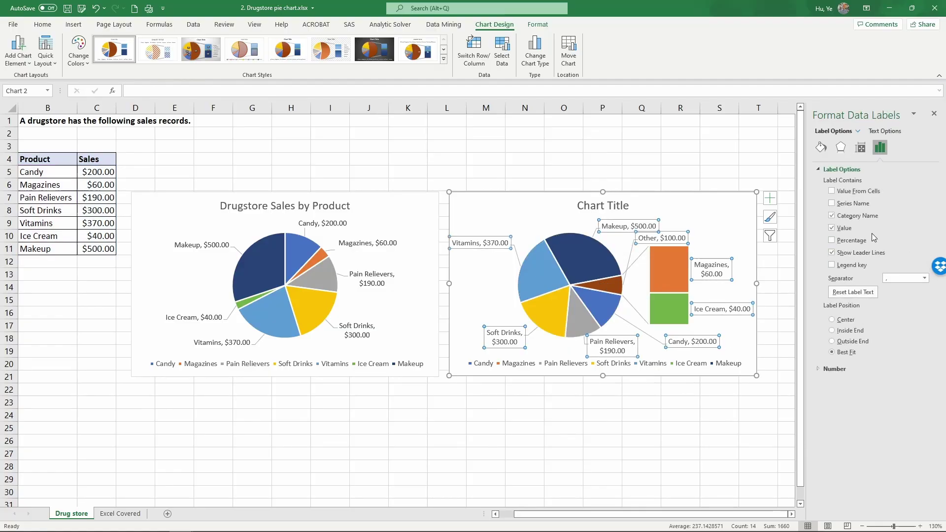
{"action": "left_click", "coordinate": [831, 240]}
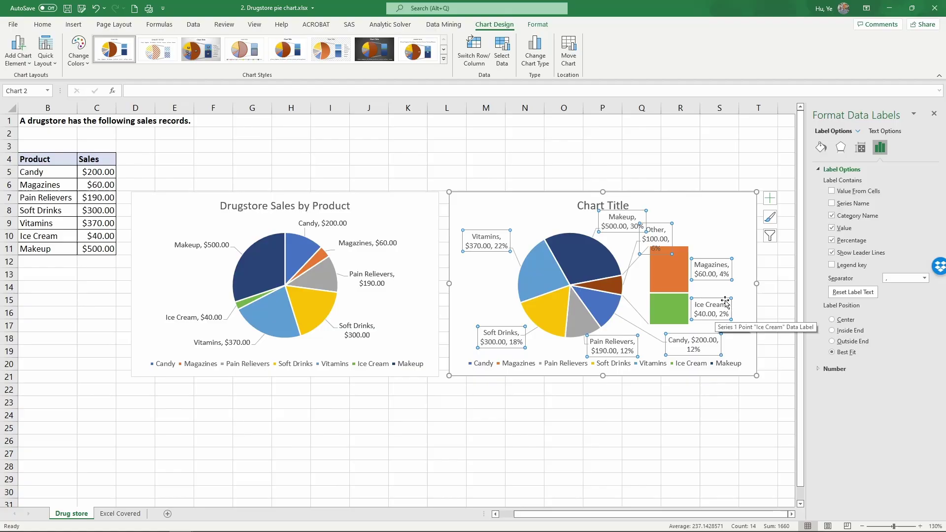
{"action": "left_click", "coordinate": [647, 254]}
{"action": "left_click_drag", "start_coordinate": [648, 253], "coordinate": [685, 236]}
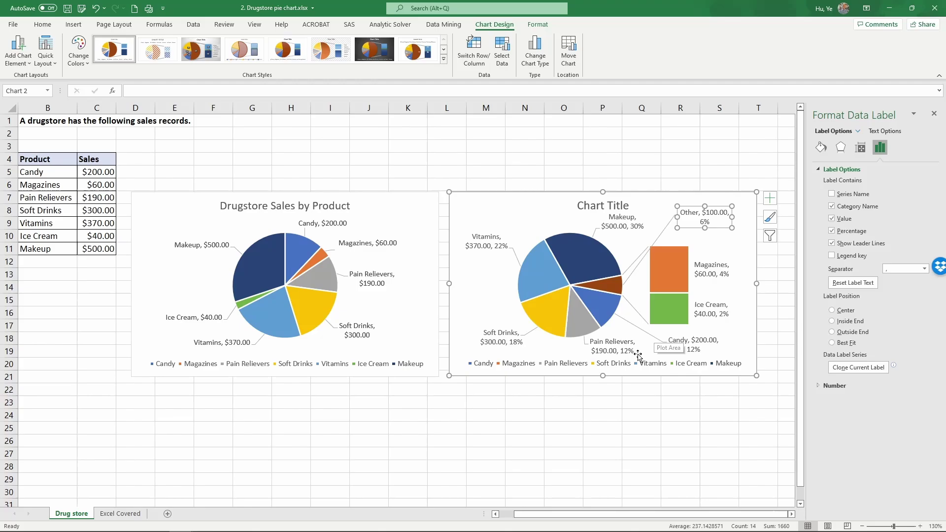
Replace the bar-of-pie chart's title text with 'Drugstore Sales by Product'.
{"action": "left_click", "coordinate": [591, 207]}
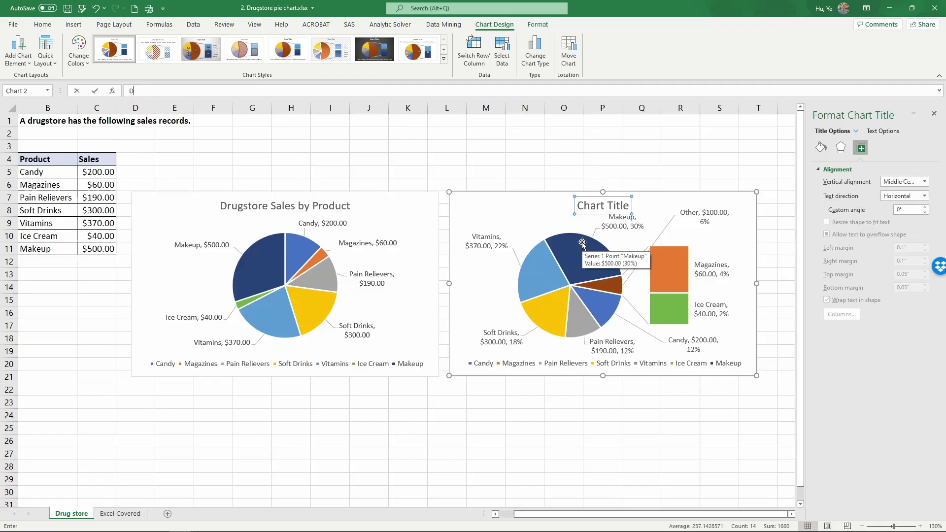
{"action": "type", "text": "Dry"}
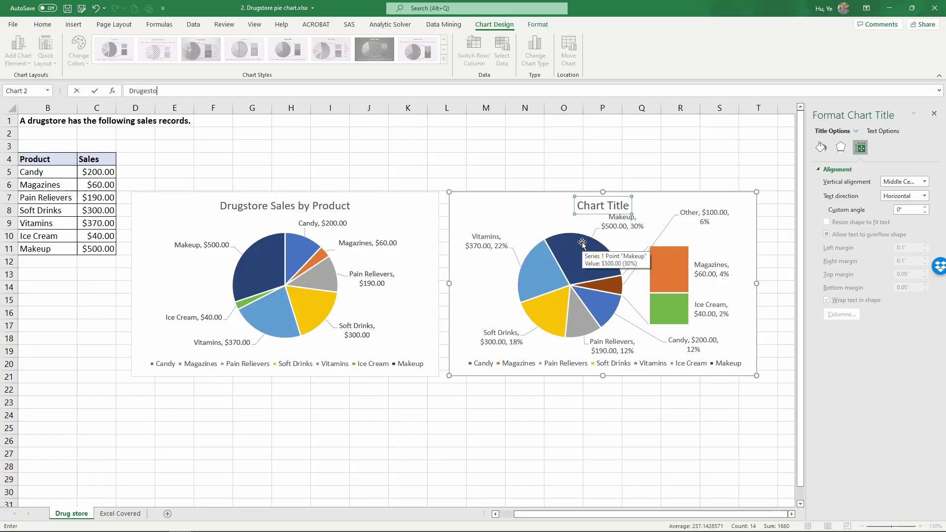
{"action": "key", "text": "BackSpace"}
{"action": "key", "text": "BackSpace"}
{"action": "type", "text": "ore Sales by Product"}
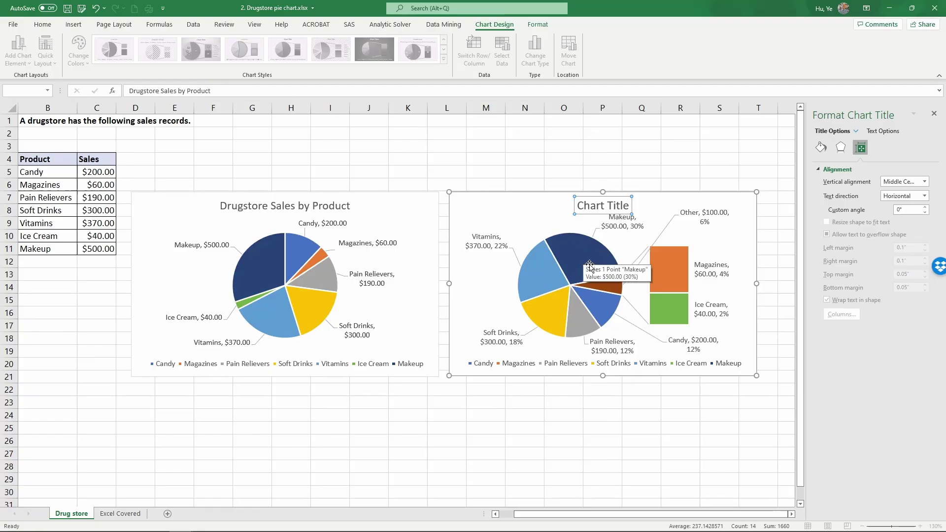
{"action": "key", "text": "Return"}
Append '(Pie)' to the pie chart title and '(bar of Pie)' to the bar-of-pie title.
{"action": "left_click", "coordinate": [351, 208]}
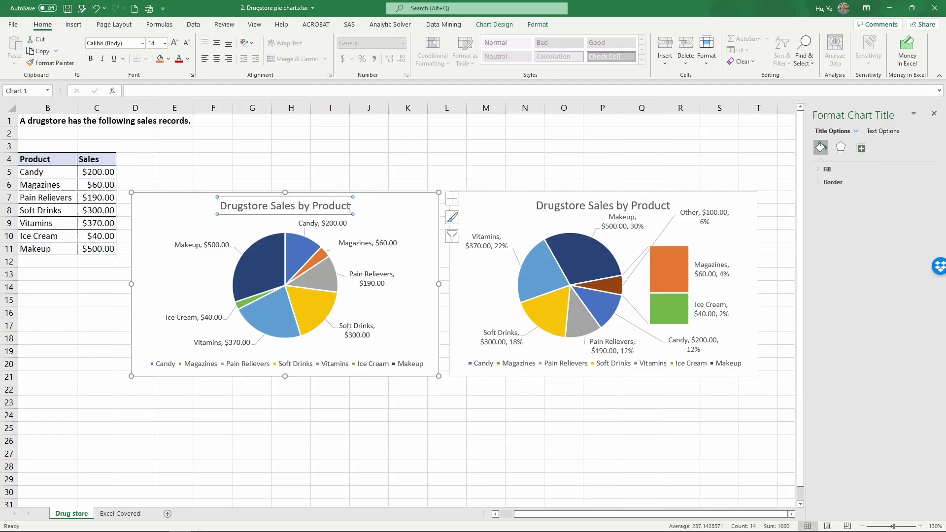
{"action": "type", "text": "(Pie)"}
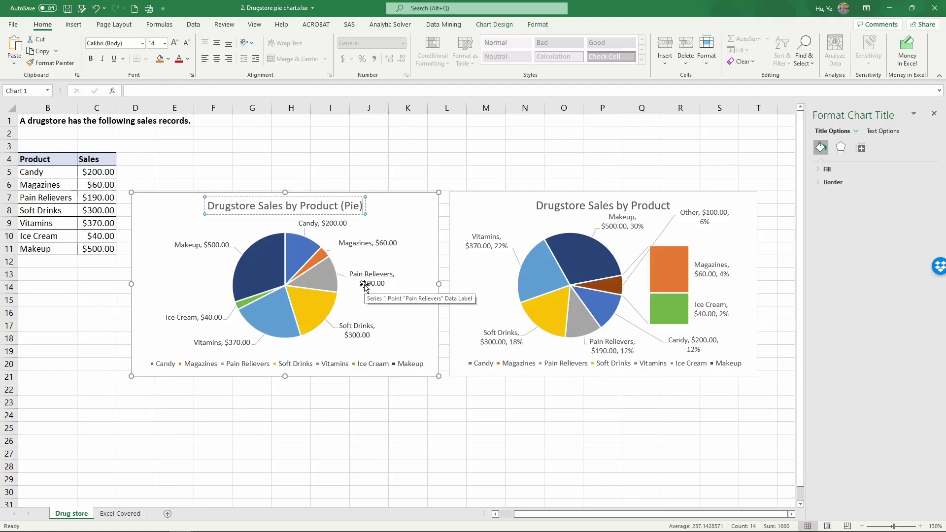
{"action": "left_click", "coordinate": [667, 207]}
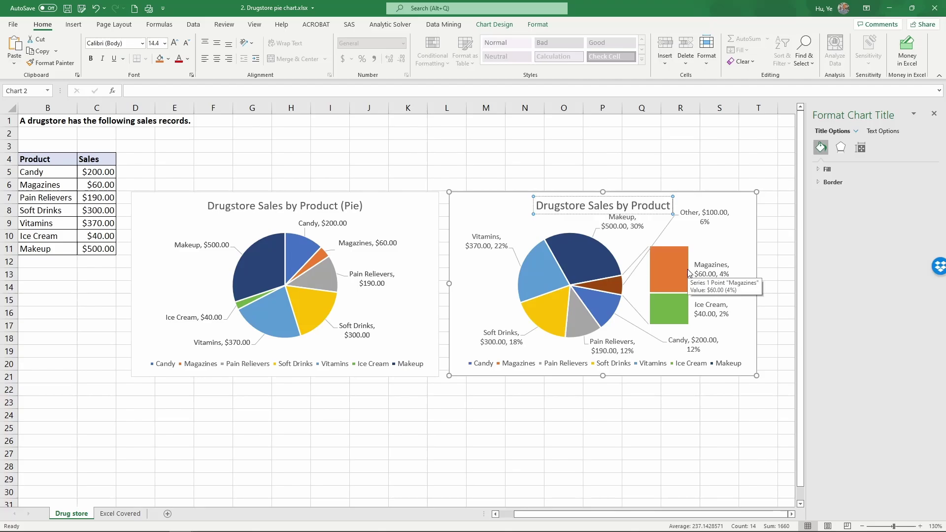
{"action": "type", "text": "(bar of"}
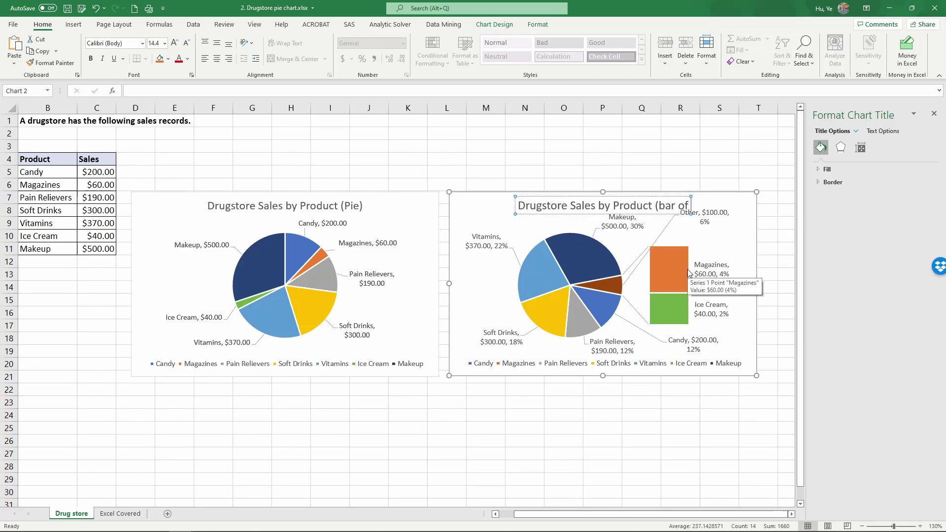
{"action": "type", "text": " Pie)"}
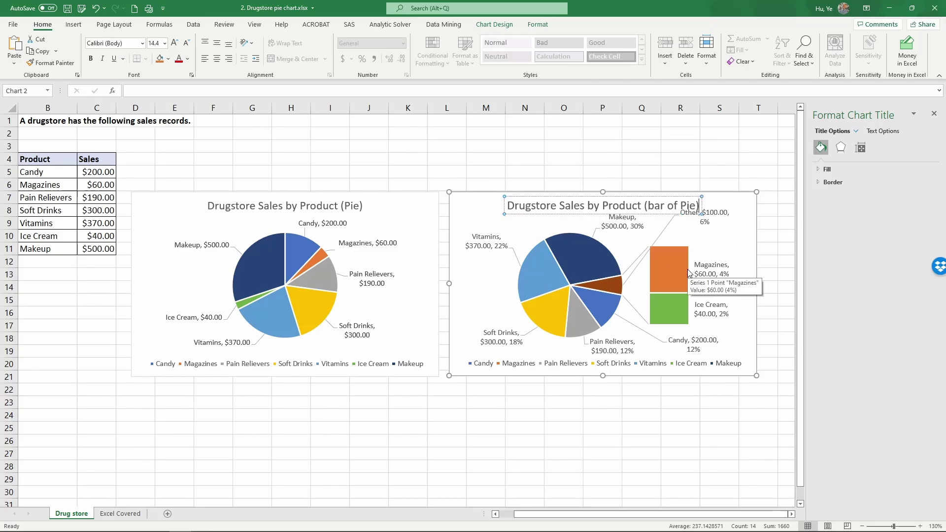
Nudge the bar-of-pie chart's Other data label slightly down and right, then deselect the chart.
{"action": "left_click", "coordinate": [715, 232]}
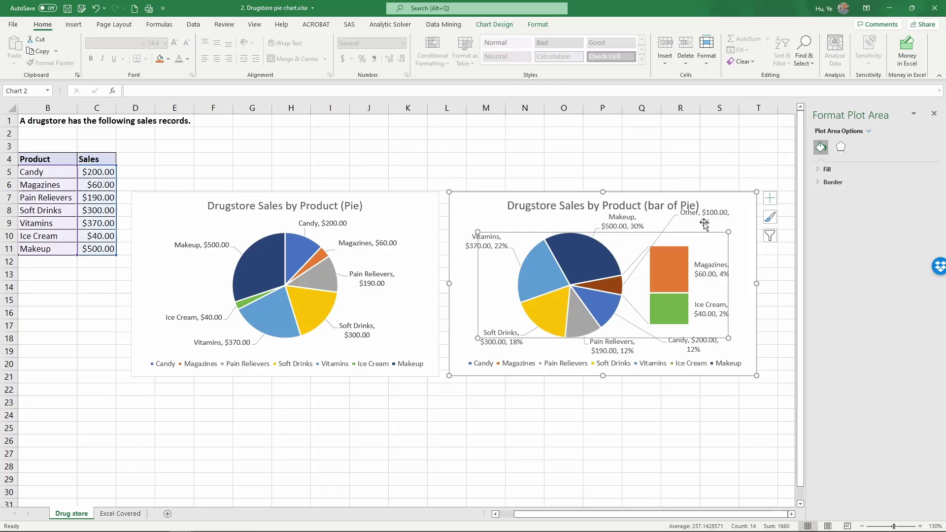
{"action": "left_click", "coordinate": [713, 225]}
{"action": "left_click", "coordinate": [713, 226]}
{"action": "left_click_drag", "start_coordinate": [713, 226], "coordinate": [720, 231]}
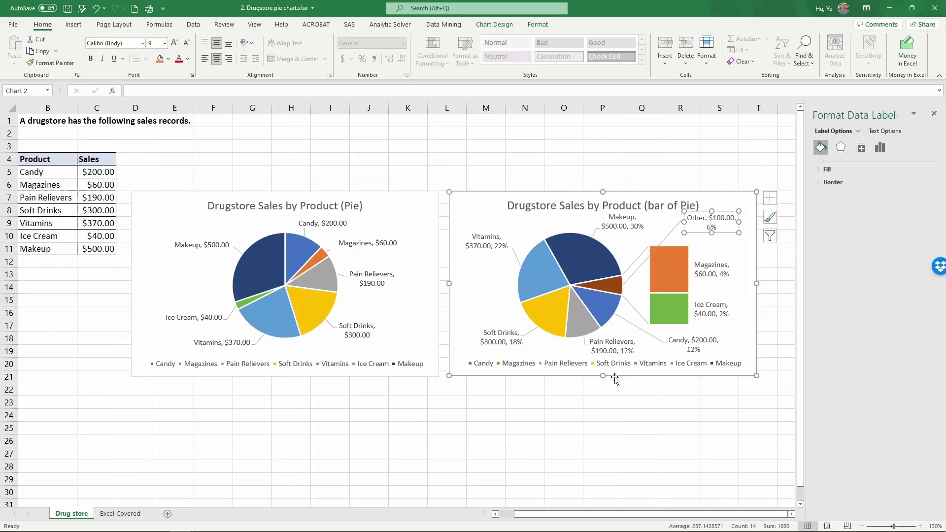
{"action": "left_click", "coordinate": [586, 402]}
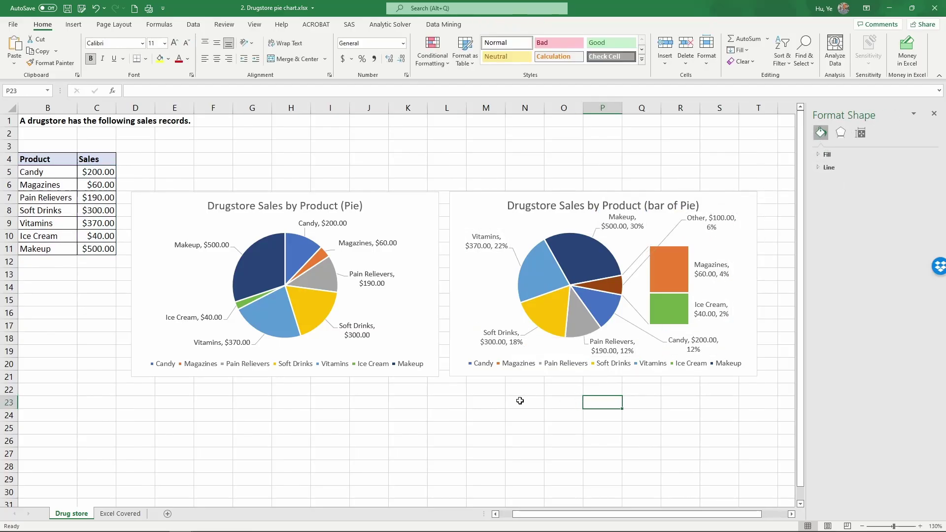